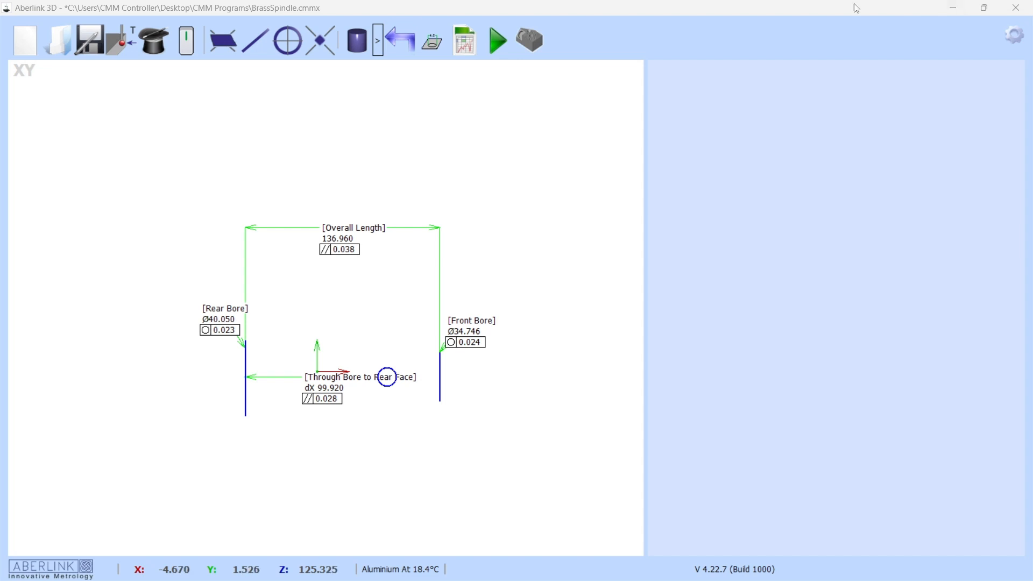
Step: View the measurement details of the through-bore cylinder and close them
left_click(635, 8)
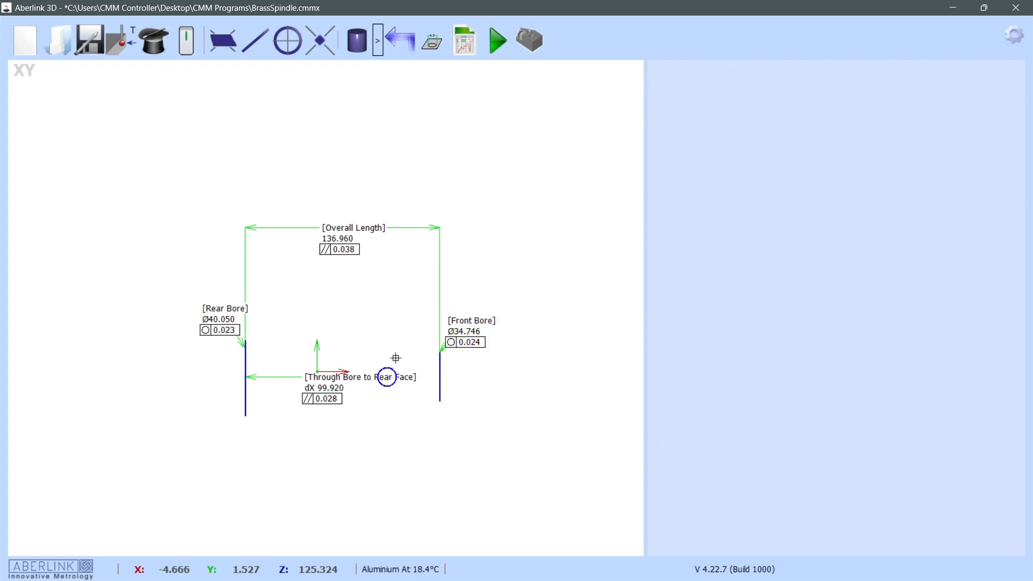
double_click(387, 374)
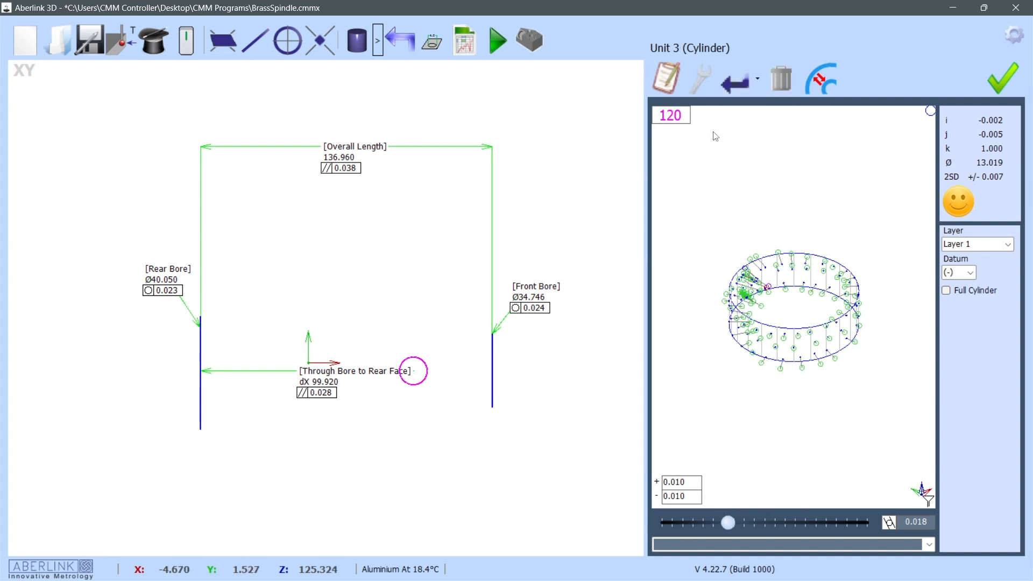
left_click(1002, 79)
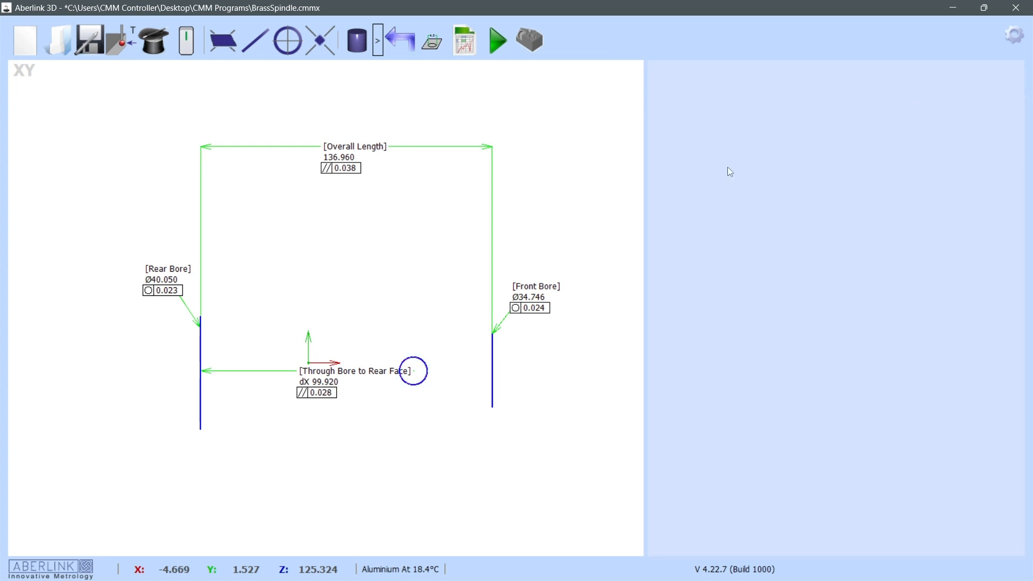
Step: Switch the part drawing through the XZ and YZ views to the ISO view
right_click(399, 215)
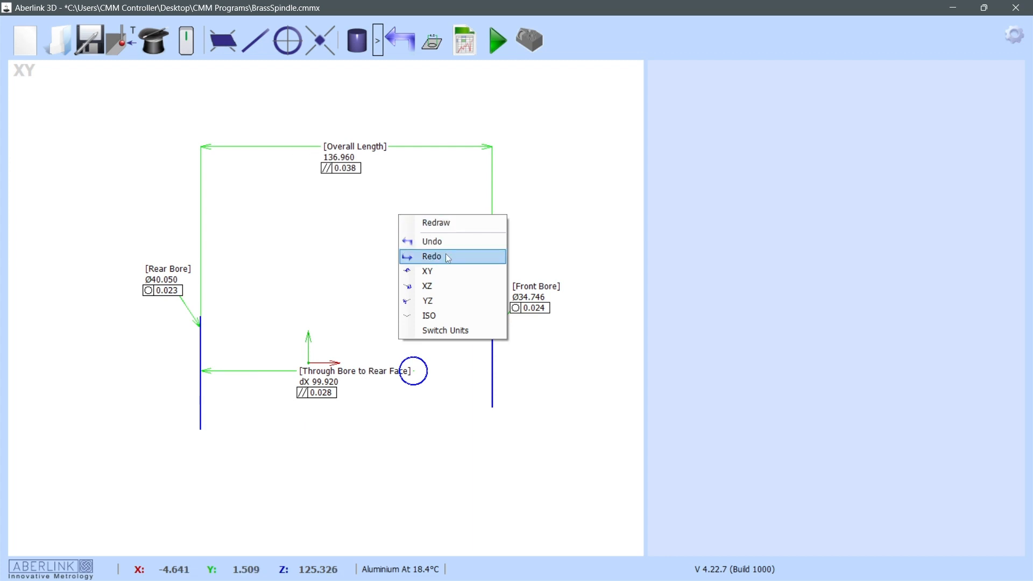
left_click(443, 279)
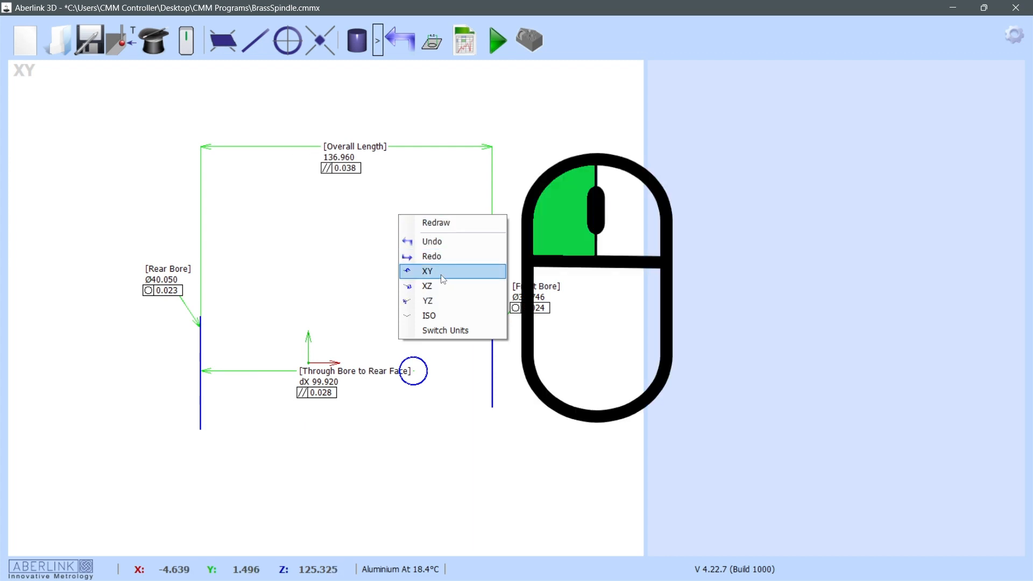
left_click(441, 285)
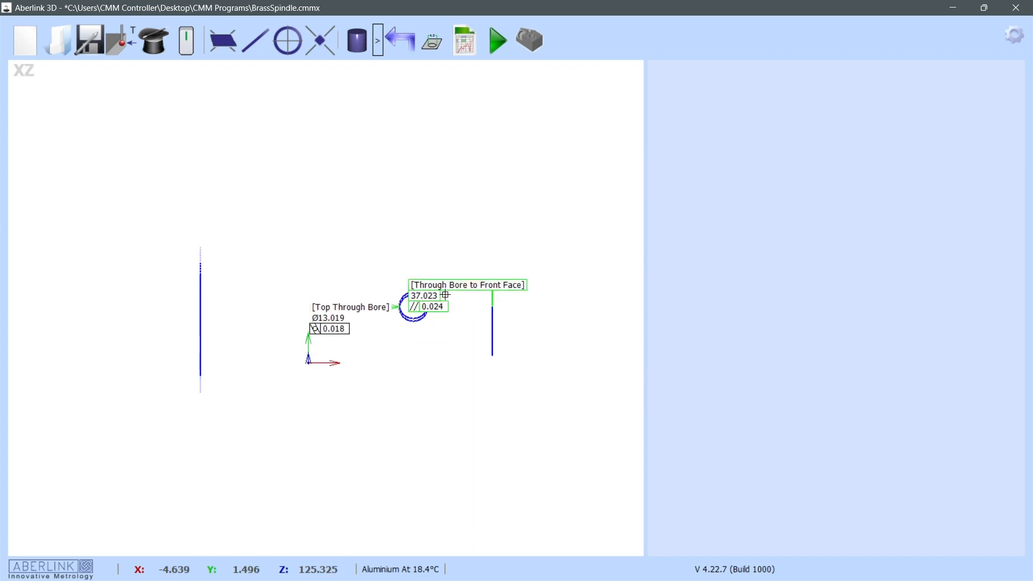
right_click(436, 289)
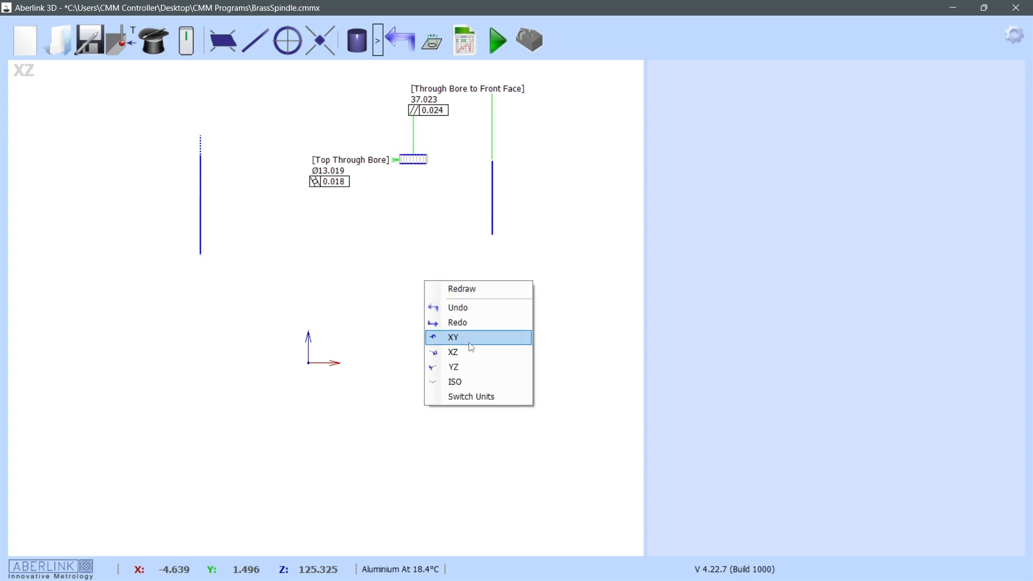
left_click(467, 365)
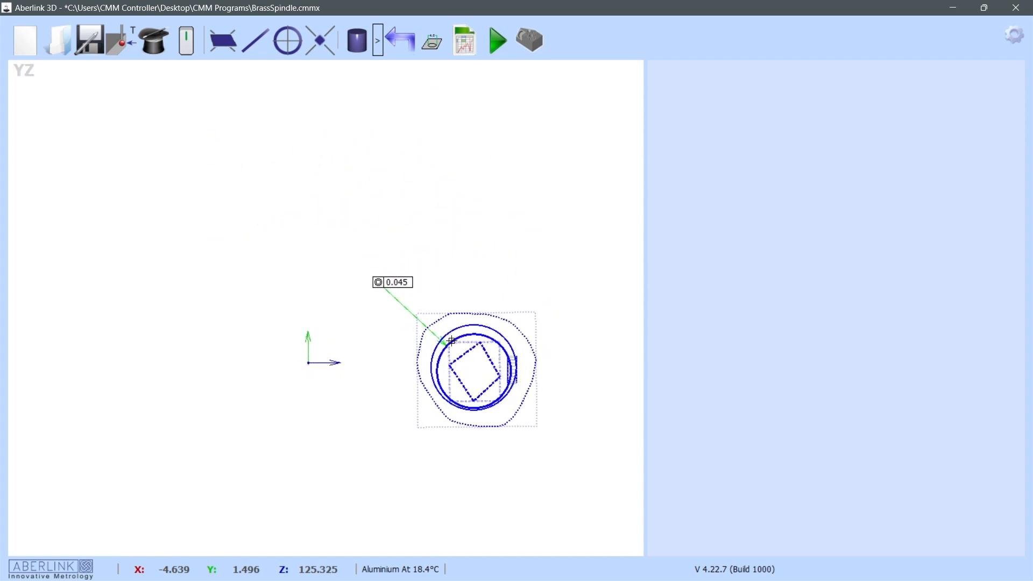
right_click(331, 306)
left_click(370, 405)
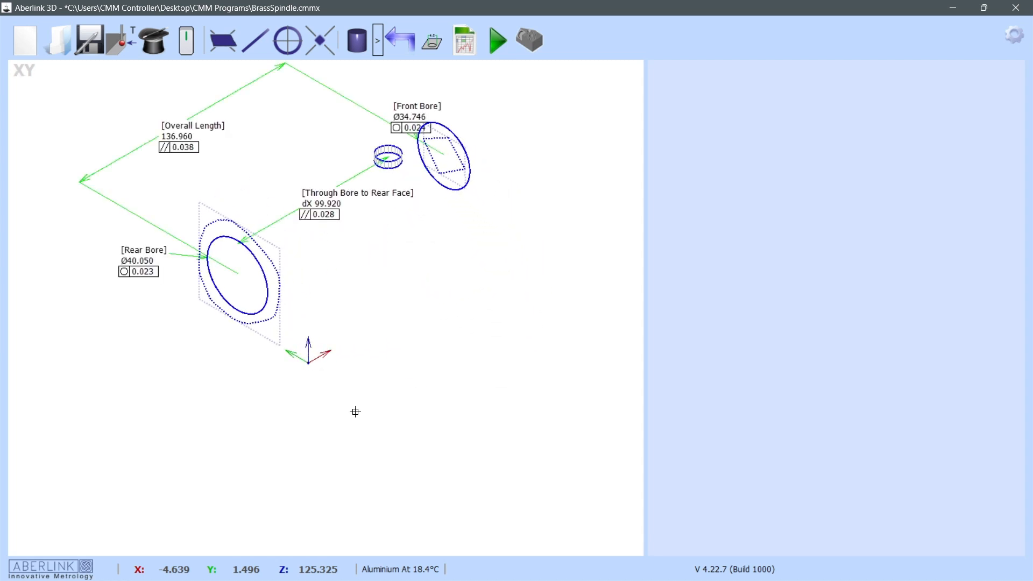
scroll(355, 409, "down", 2)
scroll(299, 246, "up", 2)
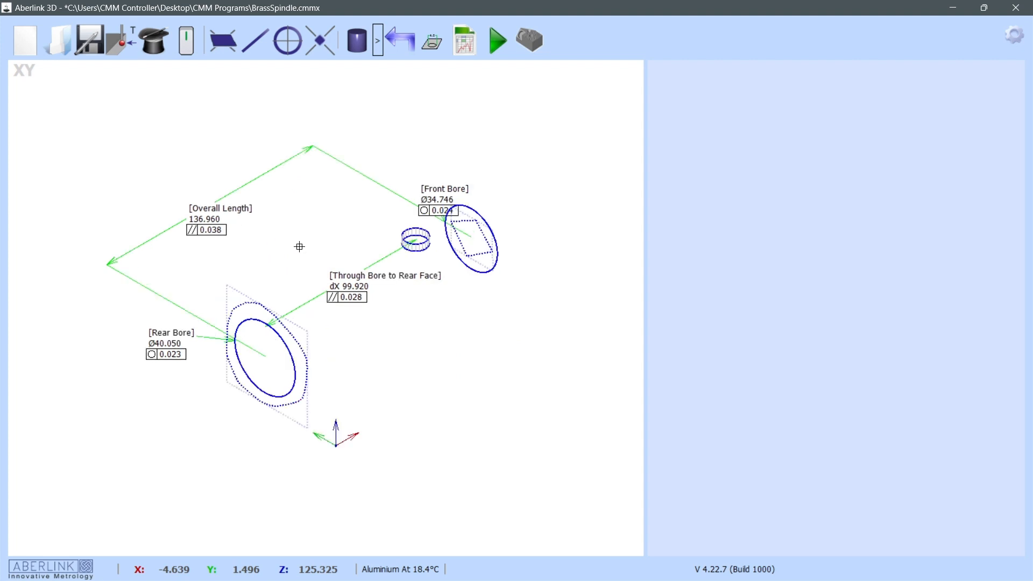
Step: Switch the displayed units to inches and back to millimetres
right_click(472, 341)
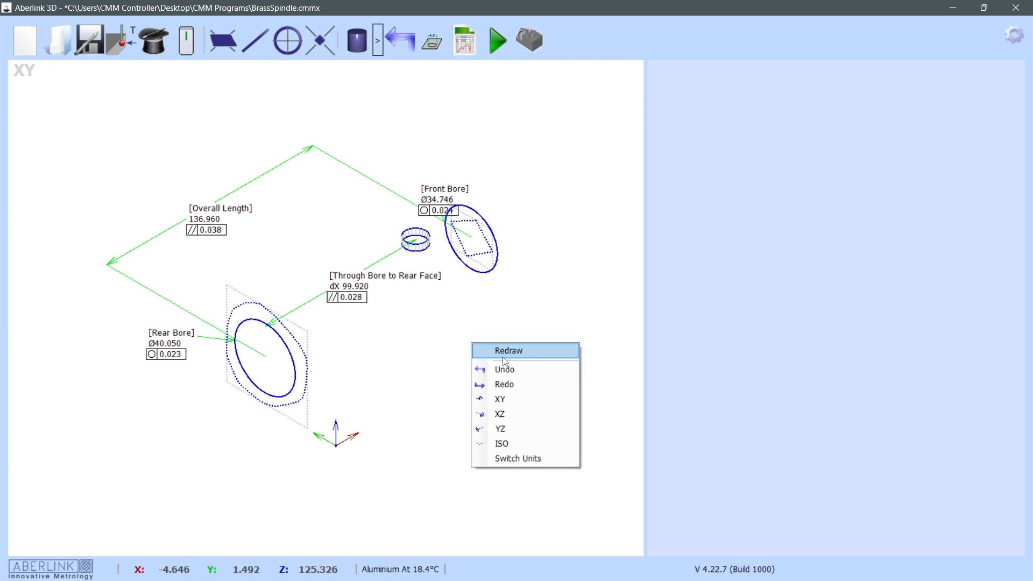
left_click(530, 458)
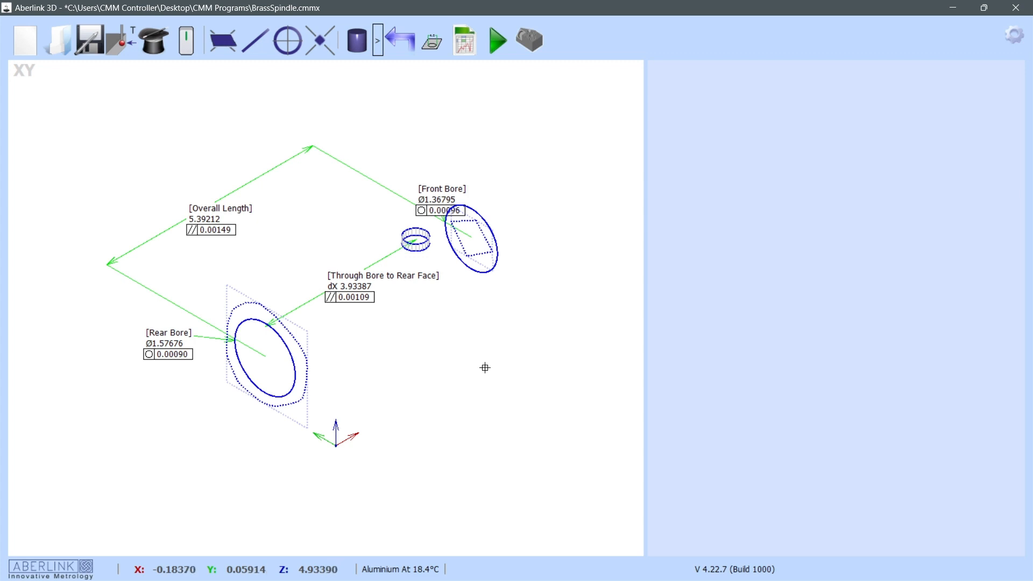
right_click(471, 332)
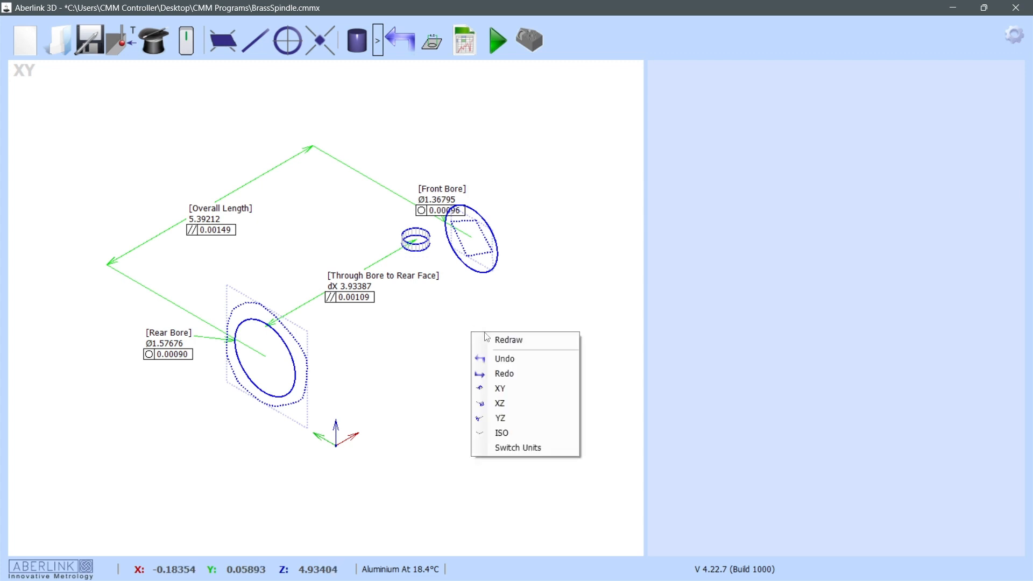
left_click(517, 450)
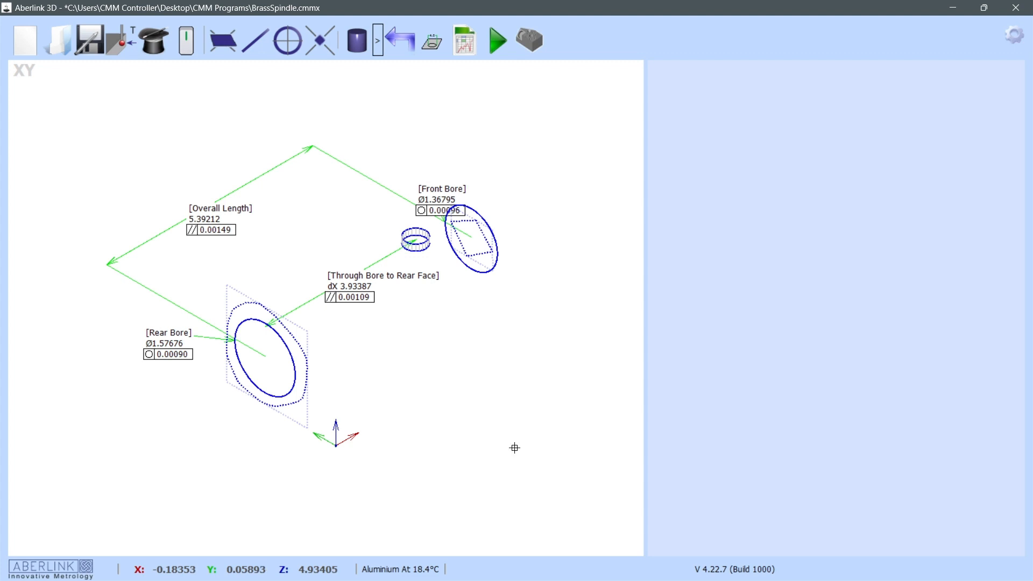
right_click(471, 354)
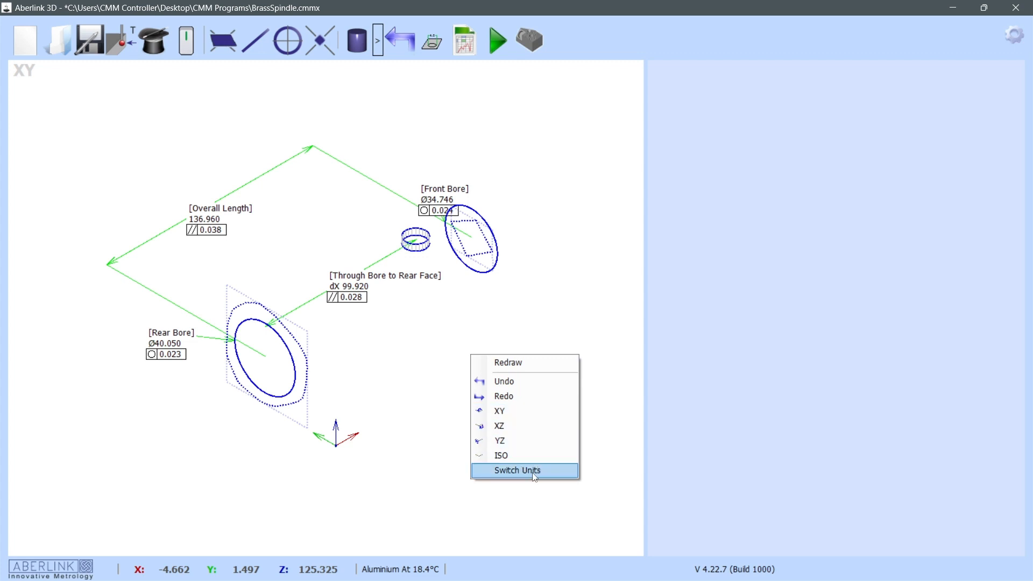
left_click(546, 302)
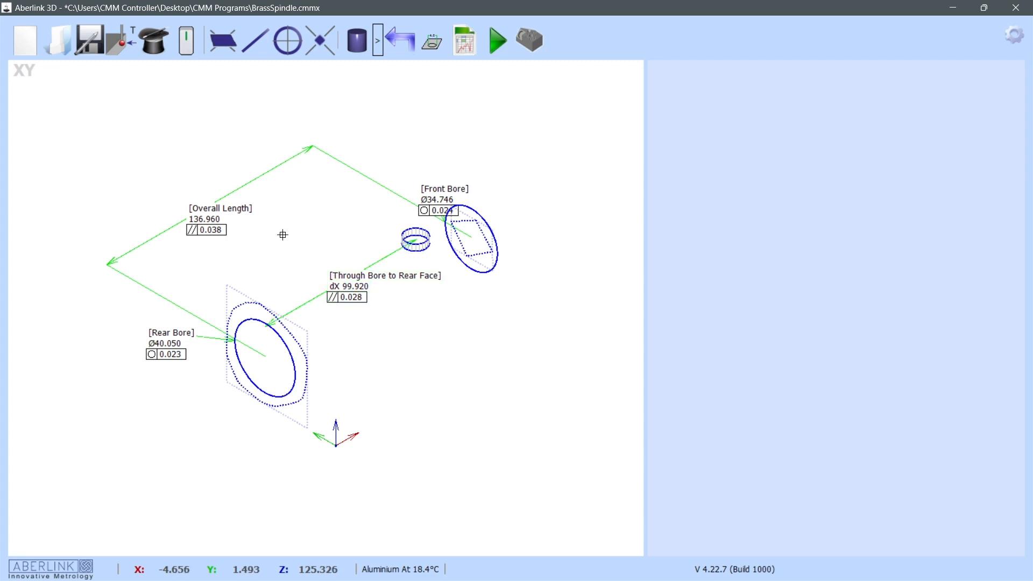
Step: Examine the dimensioned bores and faces in the ISO view at different zoom levels and positions
scroll(281, 233, "up", 3)
scroll(282, 234, "down", 4)
scroll(533, 216, "up", 4)
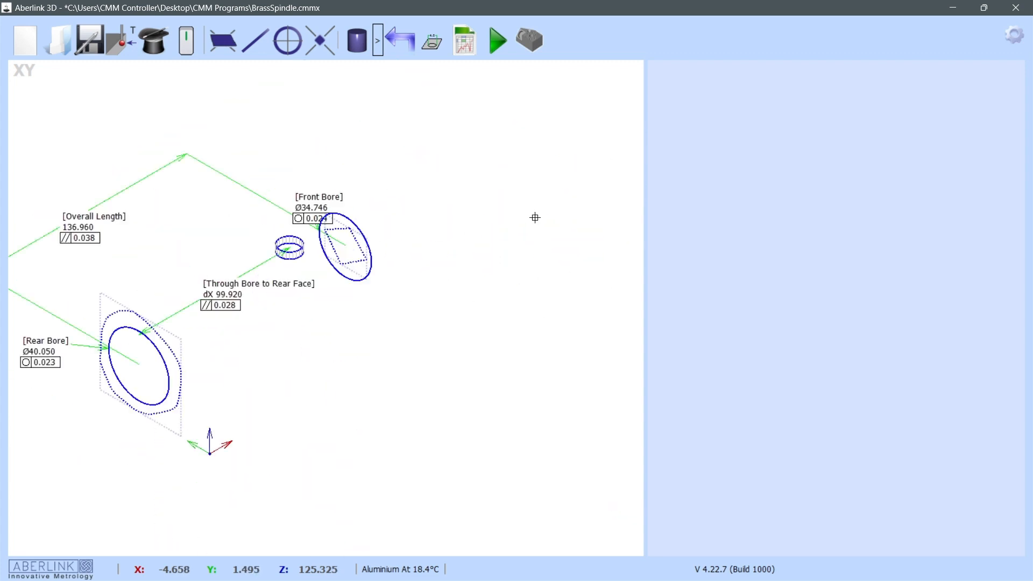
scroll(535, 217, "down", 6)
scroll(233, 269, "up", 4)
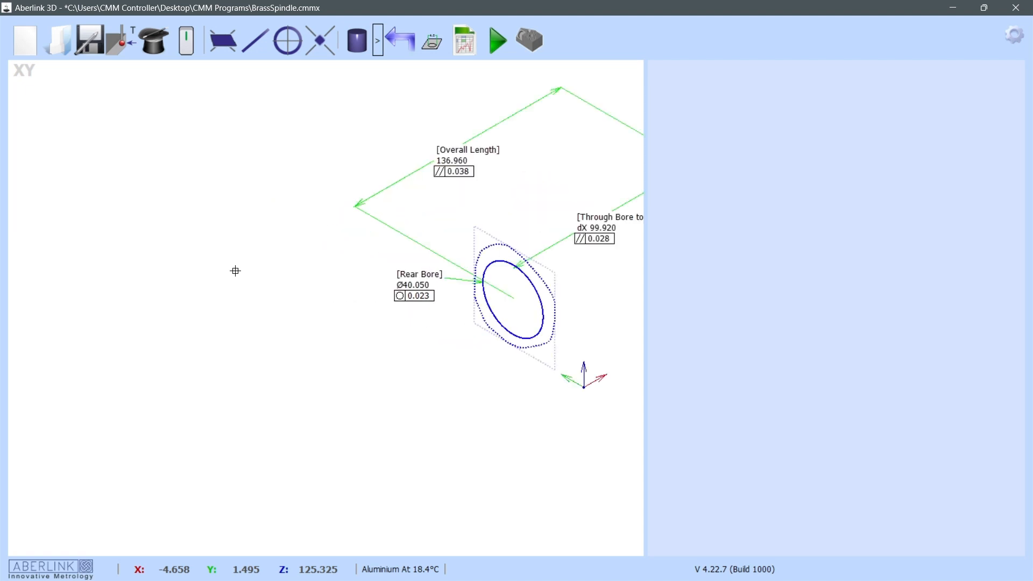
scroll(234, 270, "down", 3)
scroll(289, 250, "down", 3)
scroll(334, 243, "up", 3)
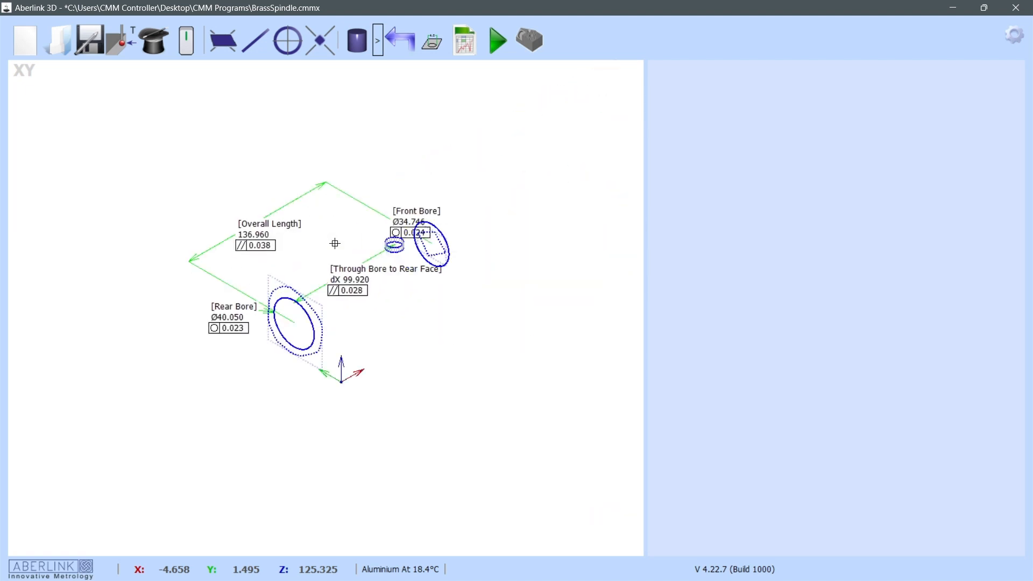
scroll(470, 212, "up", 4)
scroll(471, 212, "up", 4)
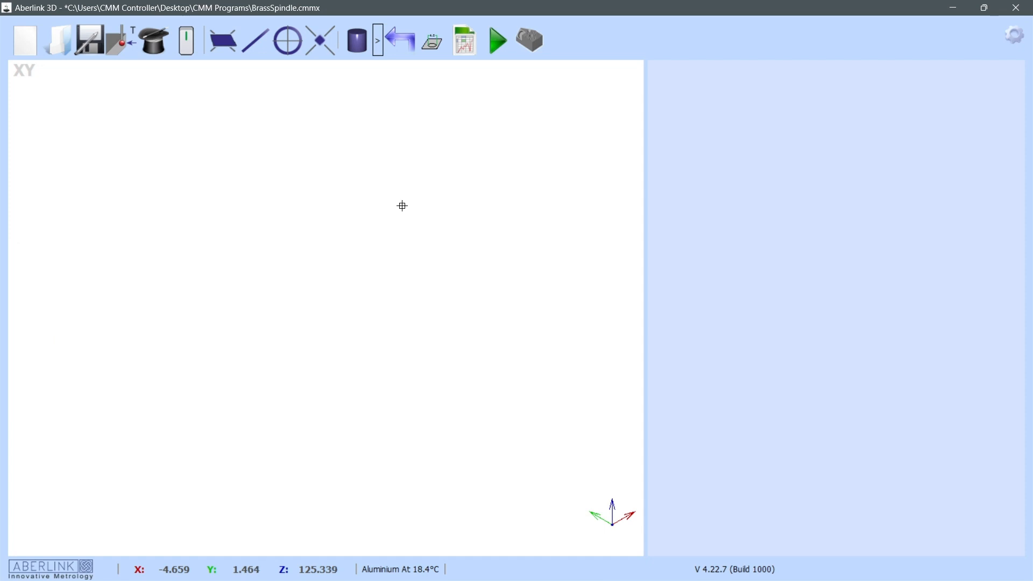
Step: Redraw the ISO view to bring all measured features and dimensions back into the drawing area
right_click(372, 208)
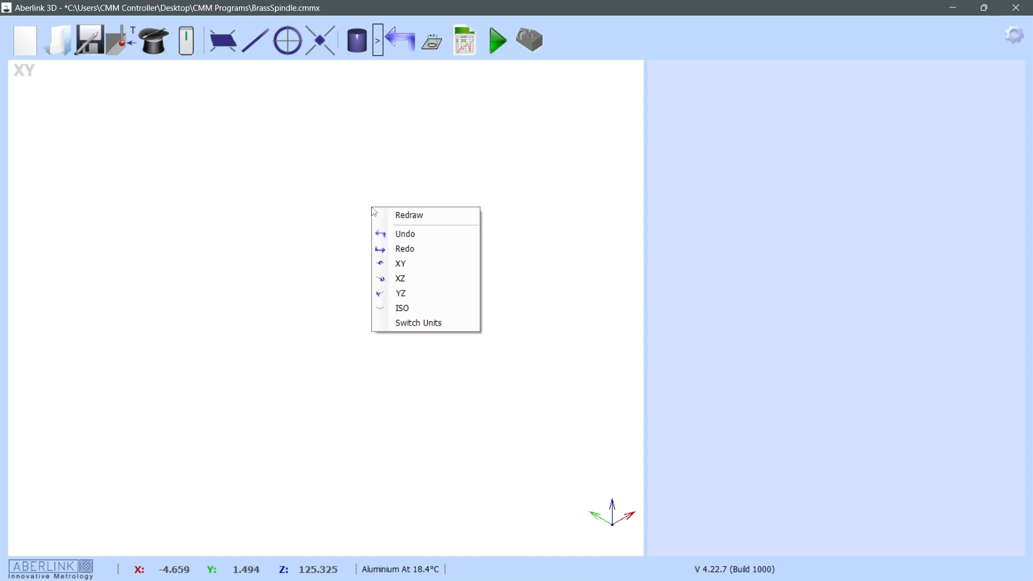
left_click(409, 215)
scroll(330, 224, "down", 2)
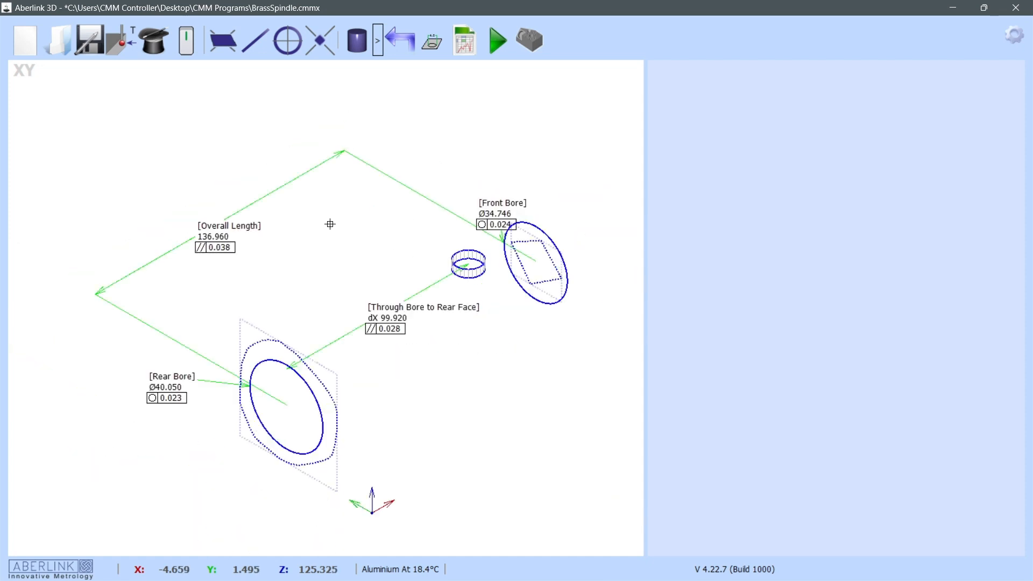
scroll(409, 304, "down", 2)
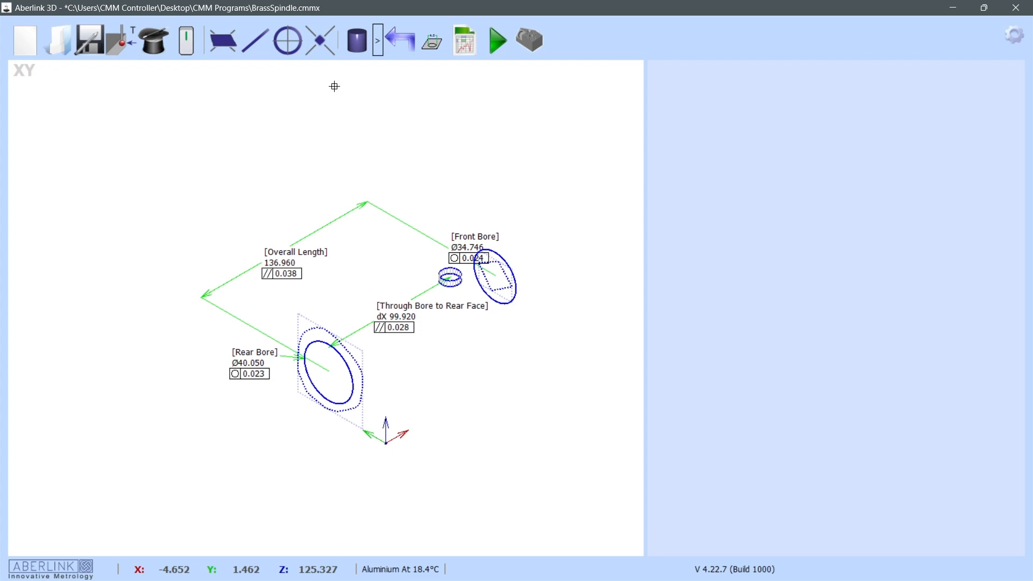
Step: Reveal the additional feature measurement tools, including cone, sphere, surface and curve
left_click(378, 45)
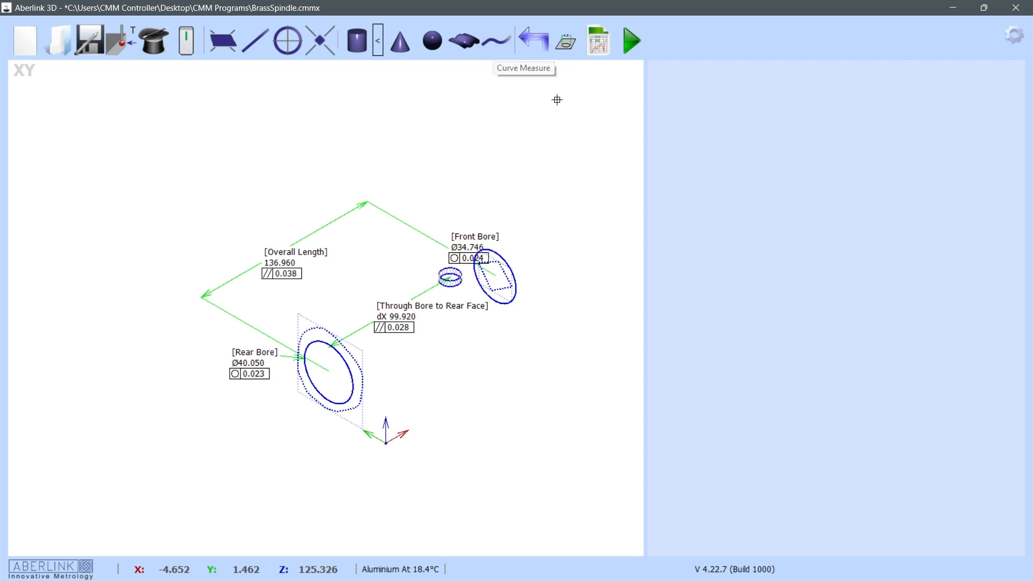
Step: Toggle the plane-symbol tool beside the report tool on and off, and switch the probe mode to S and back to T
left_click(565, 38)
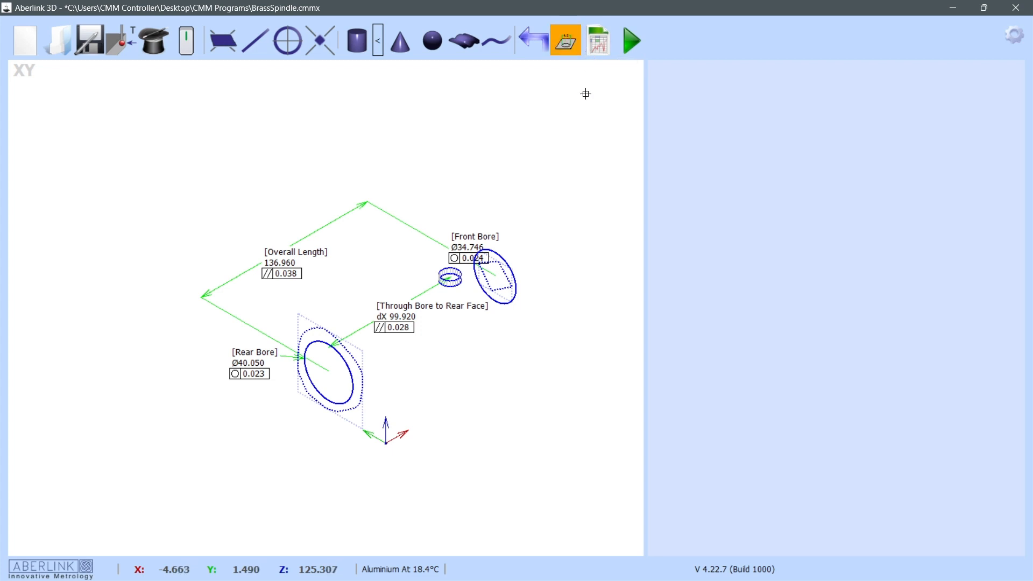
left_click(564, 43)
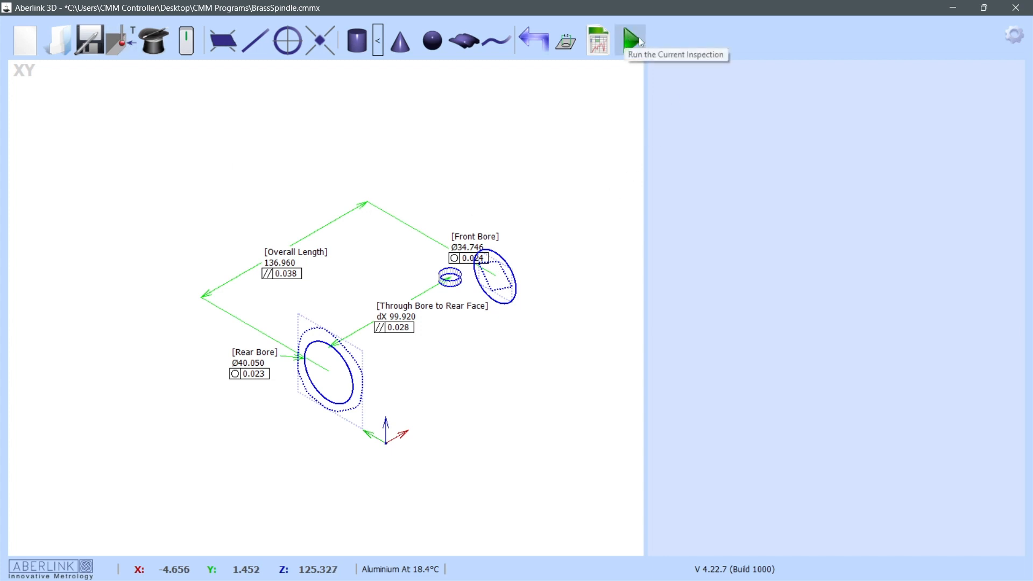
left_click(121, 40)
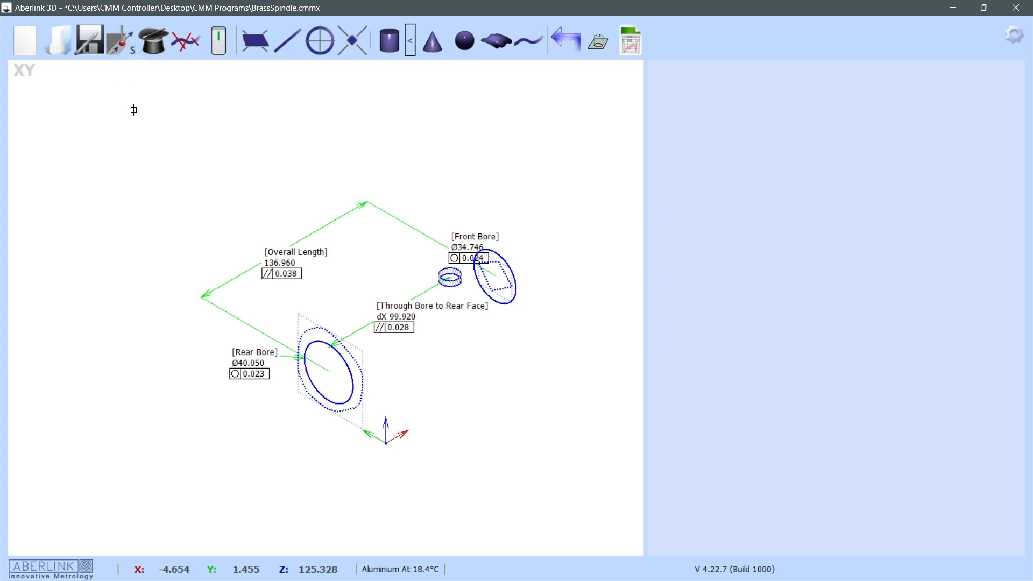
left_click(122, 46)
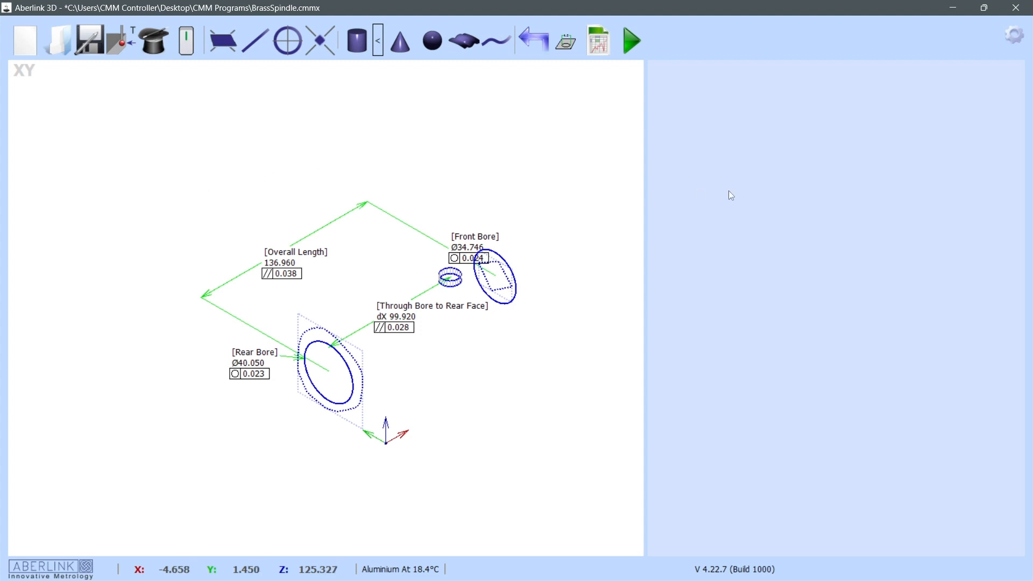
Step: Set the maximum number of grid lines to 20 in the display configuration and accept the change
left_click(1015, 35)
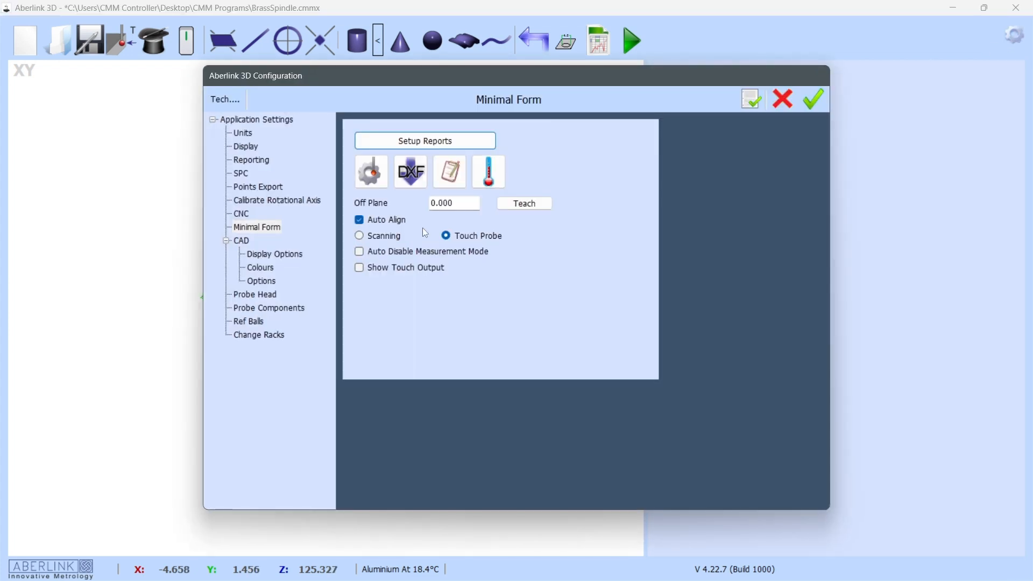
left_click(246, 147)
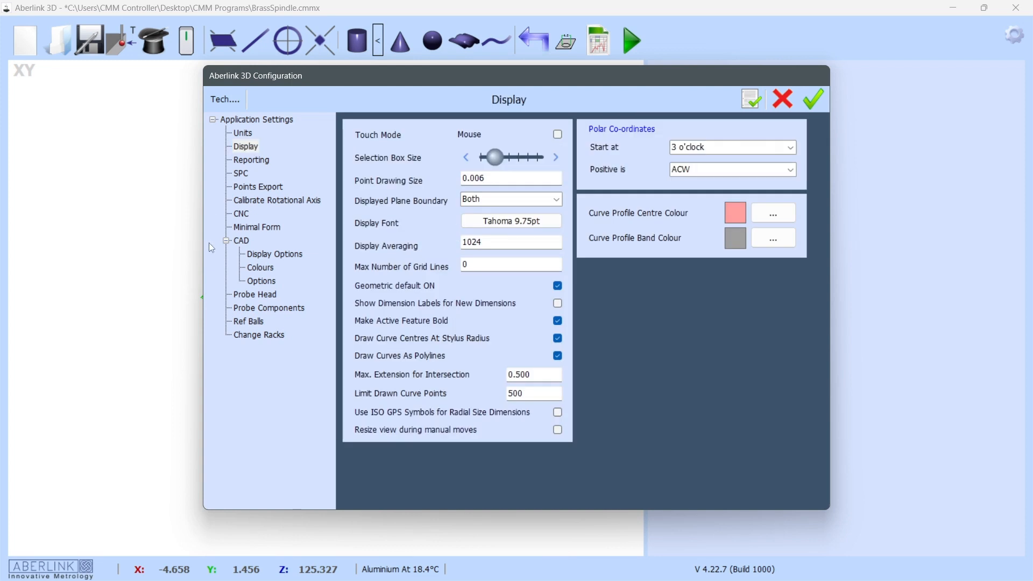
left_click_drag(499, 175, 462, 180)
left_click(519, 198)
left_click_drag(490, 244, 464, 262)
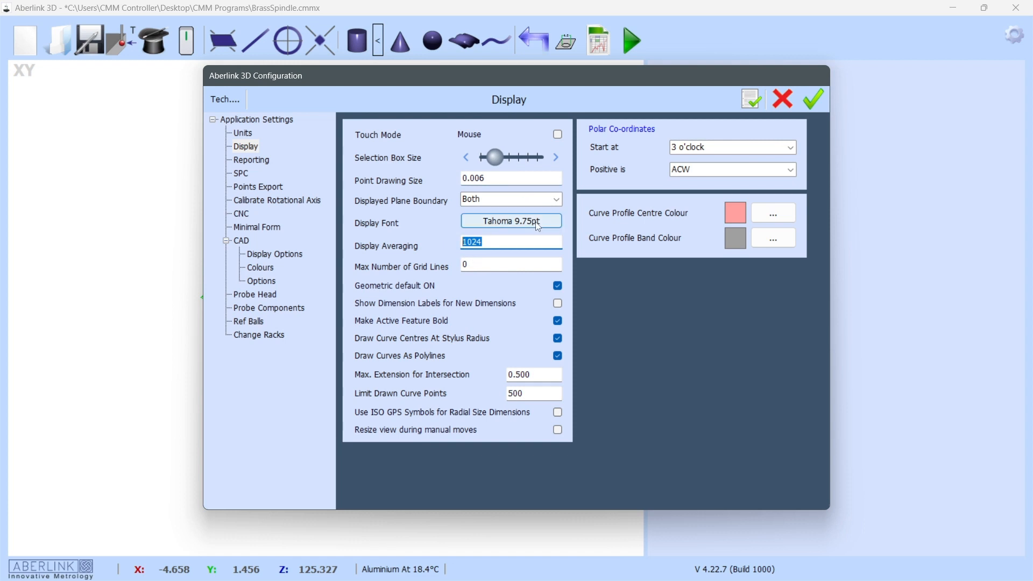
left_click_drag(494, 178, 479, 243)
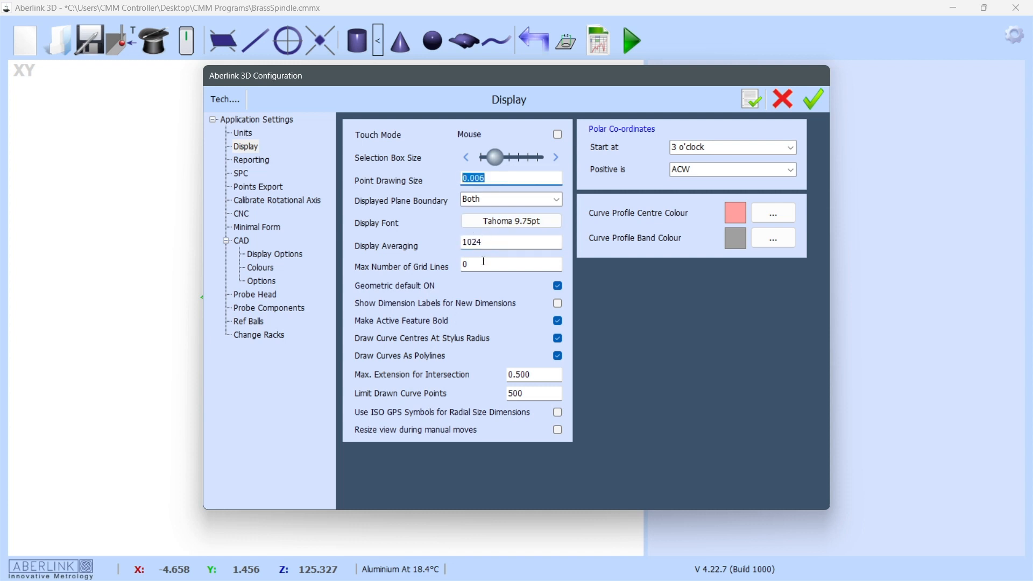
left_click(481, 264)
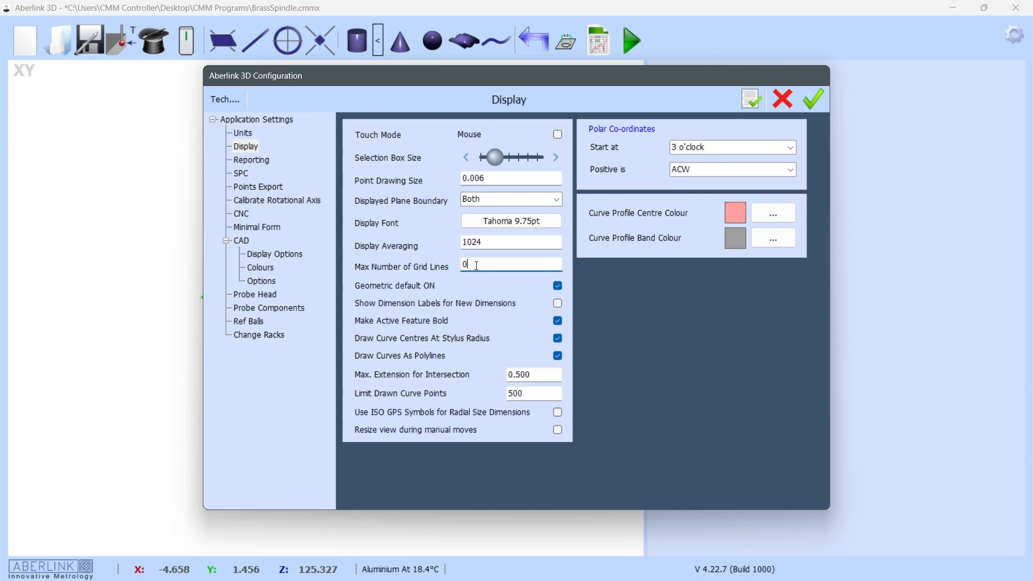
type("2")
left_click(752, 99)
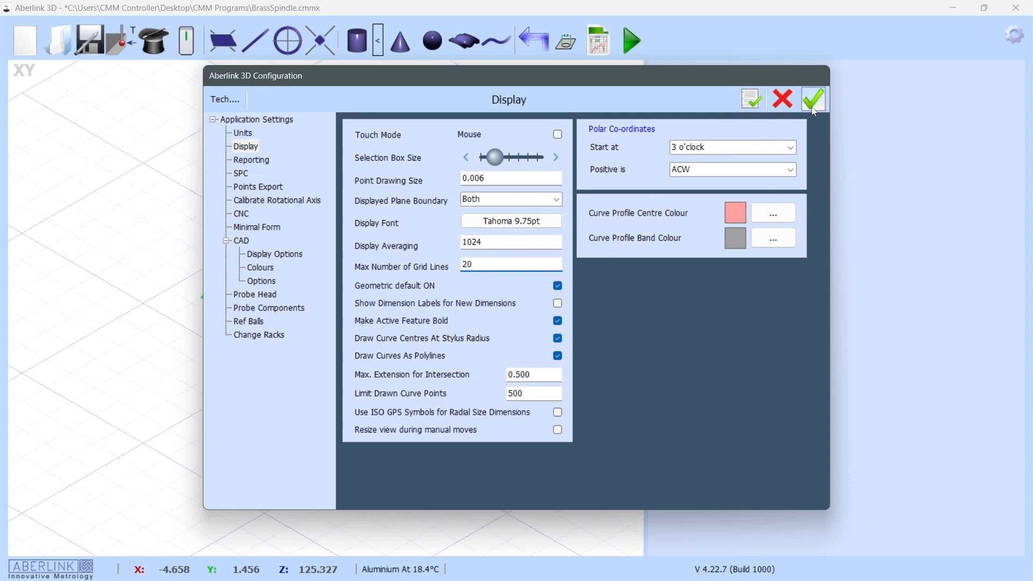
left_click(815, 101)
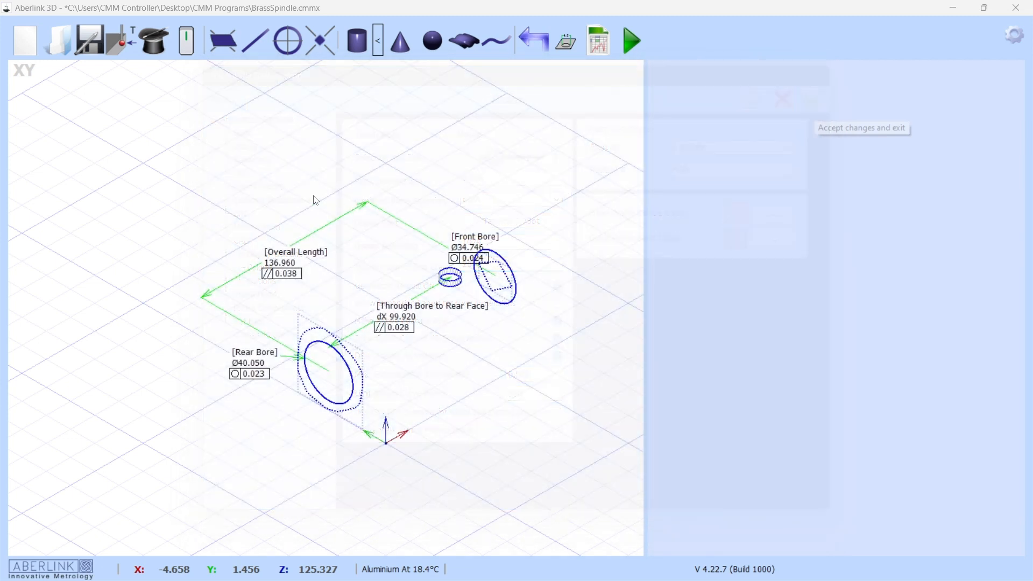
Step: Switch the drawing to the XY view and check how the grid scale responds to zooming
right_click(447, 372)
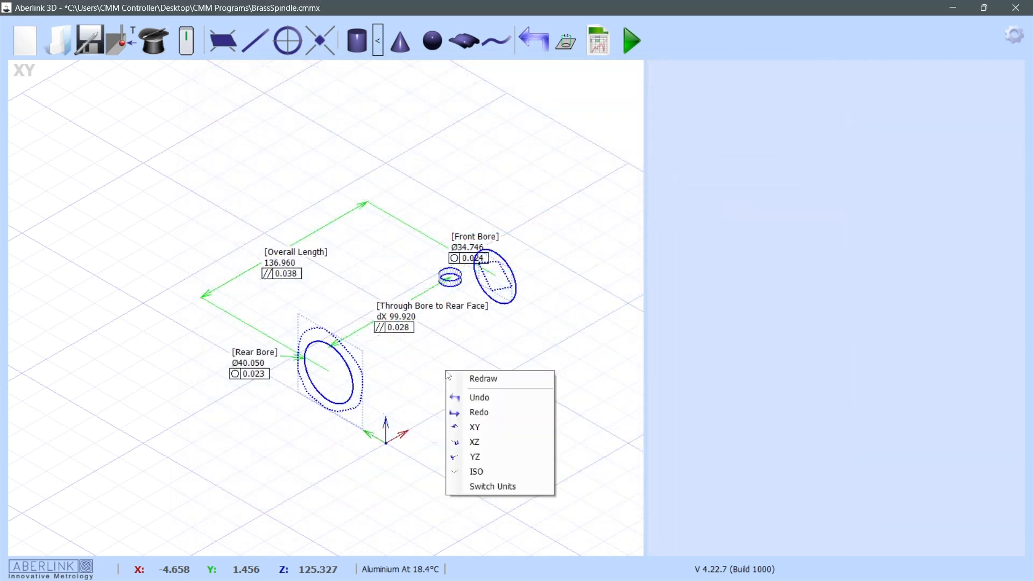
left_click(475, 426)
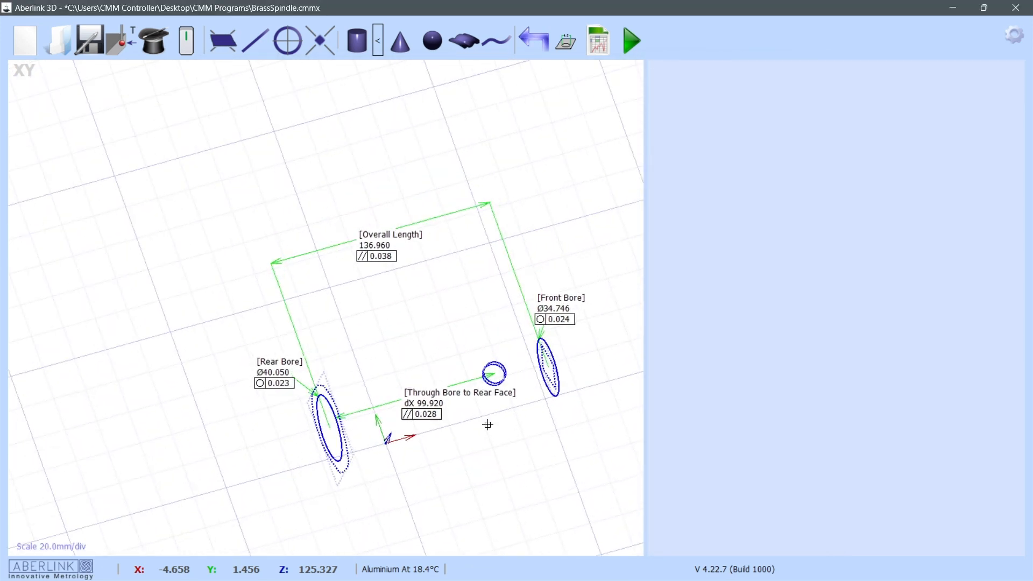
scroll(308, 259, "down", 1)
scroll(429, 364, "up", 2)
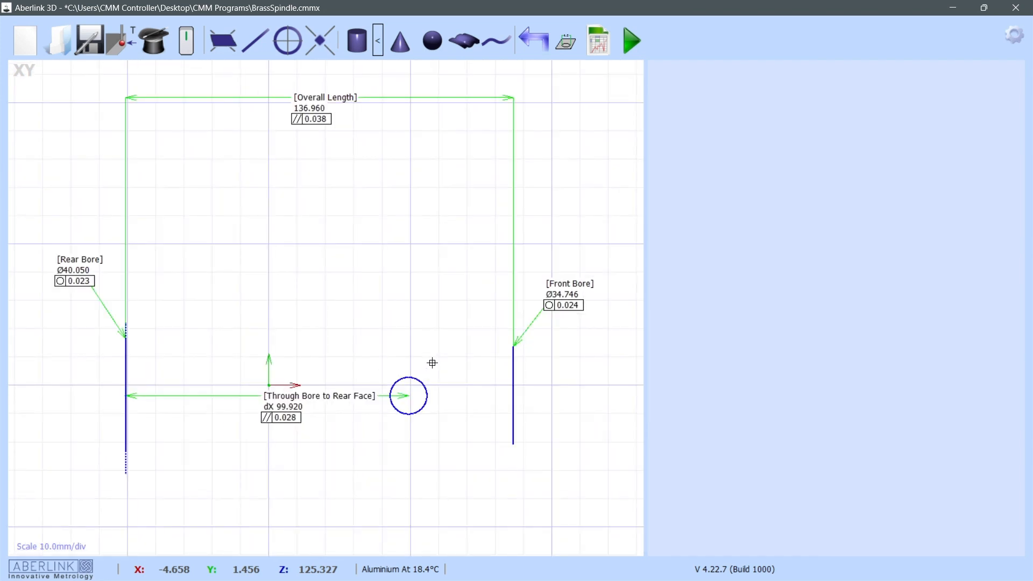
Step: Set the maximum number of grid lines to 0 in the display configuration and accept the change
left_click(1014, 36)
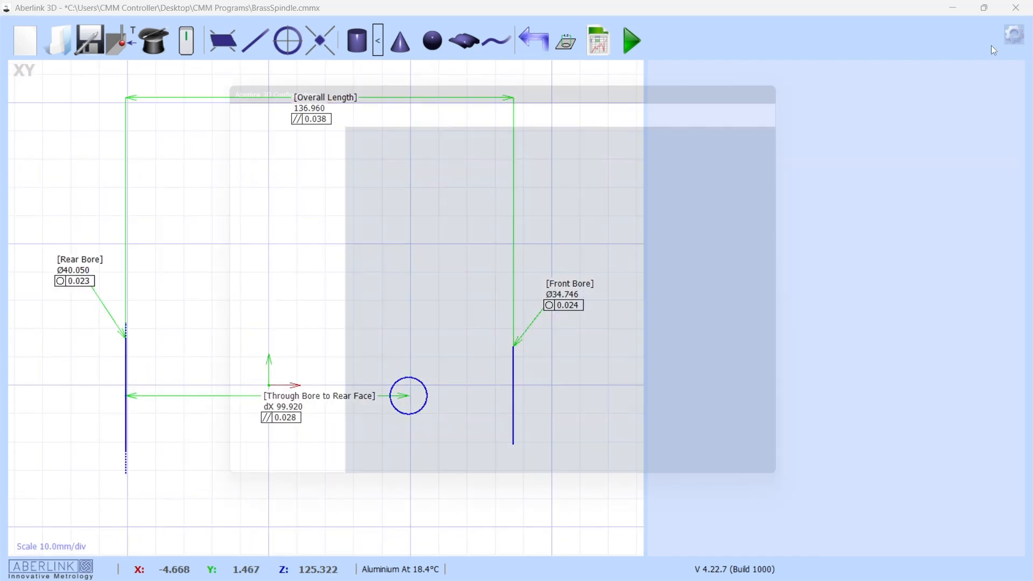
left_click(246, 147)
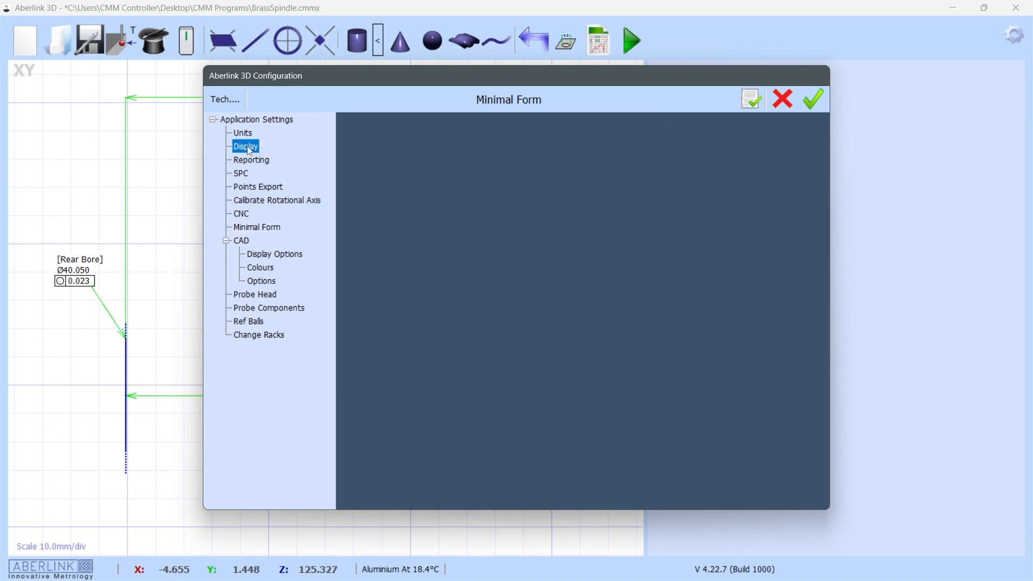
left_click(451, 264)
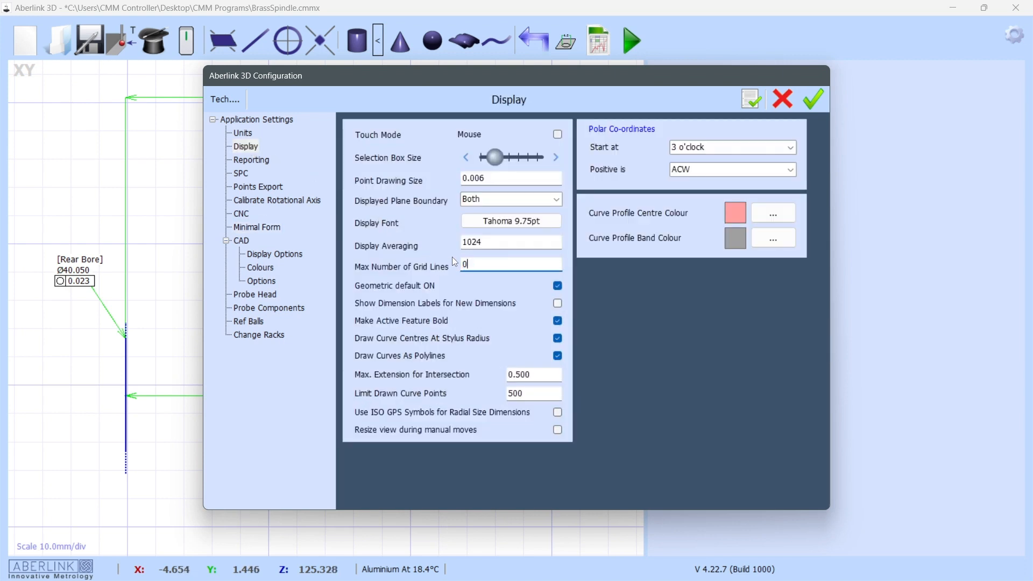
left_click(752, 100)
left_click(813, 99)
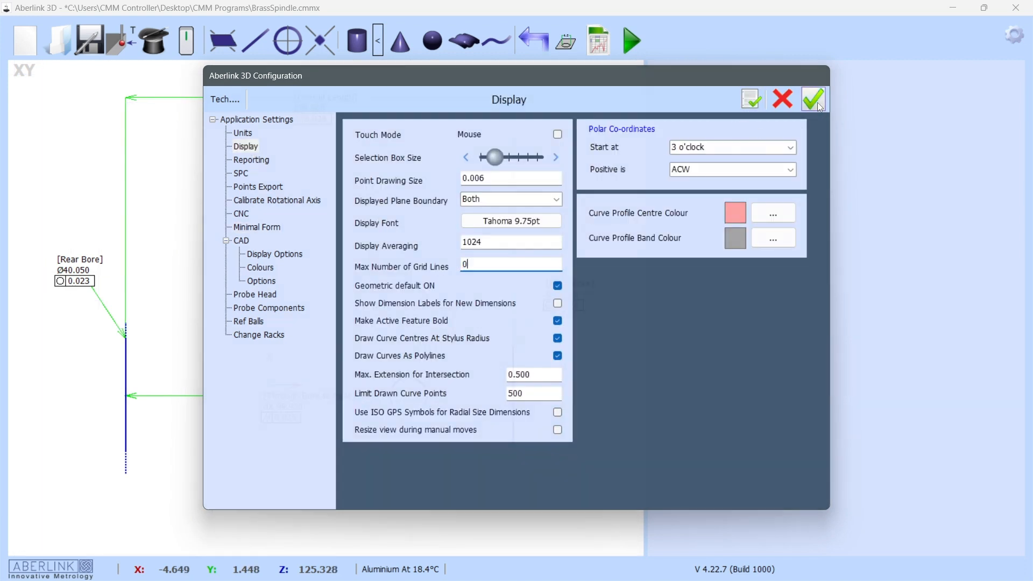
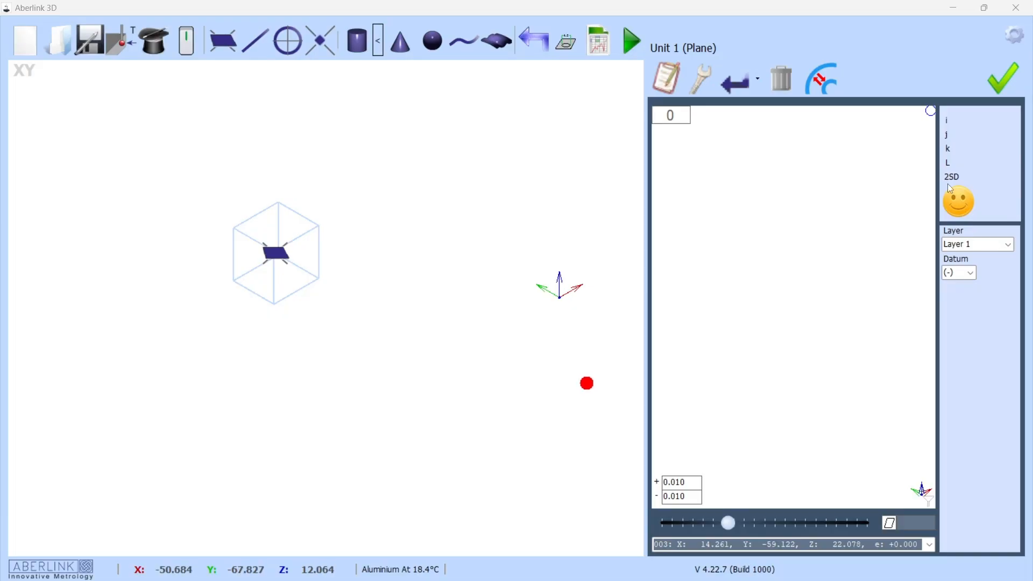
Step: Discard the empty plane measurement and start teaching the granite button for the line tool
left_click(793, 80)
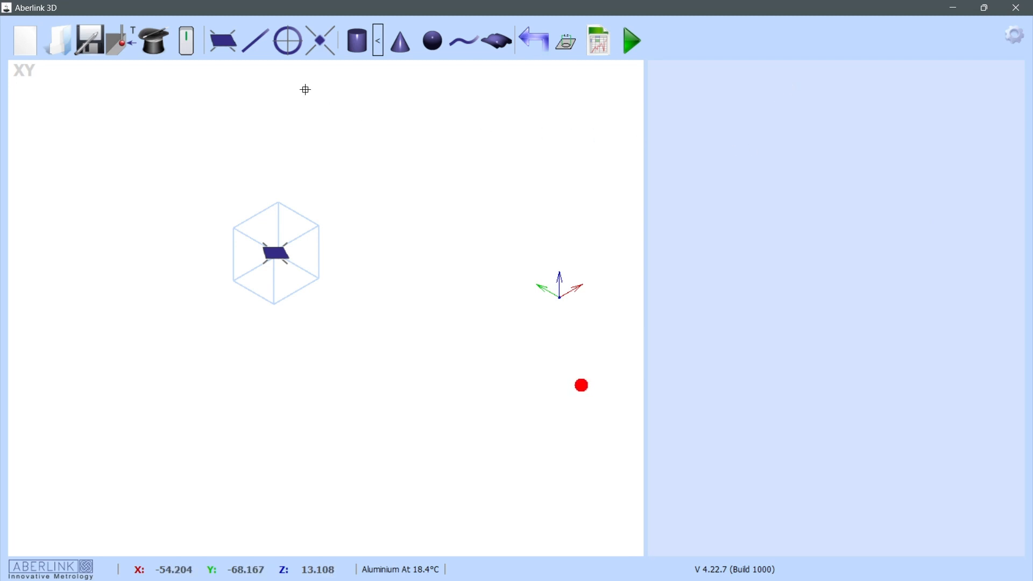
right_click(256, 41)
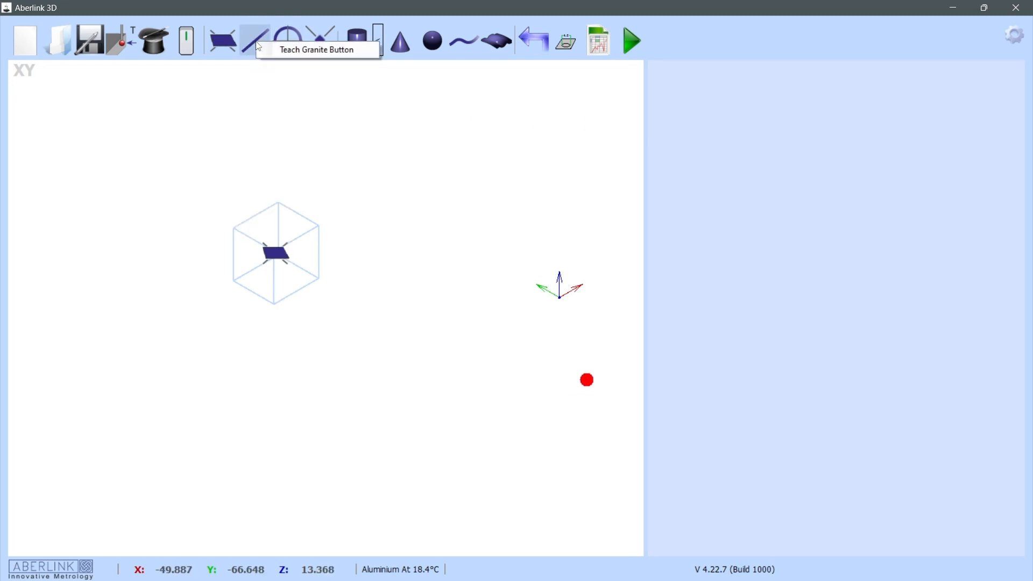
left_click(299, 50)
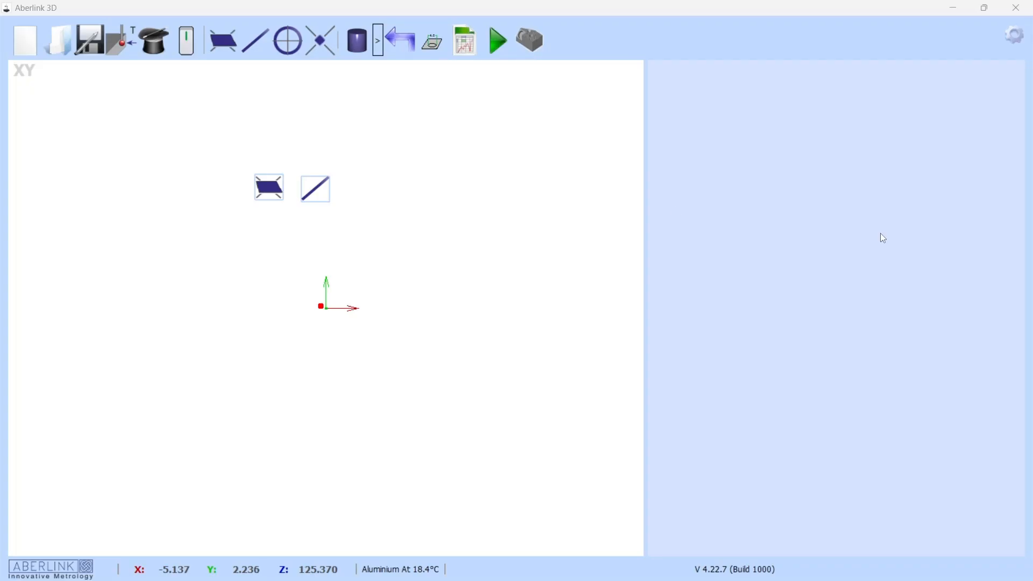
Step: Clear the taught granite button assigned to the line tool
right_click(255, 42)
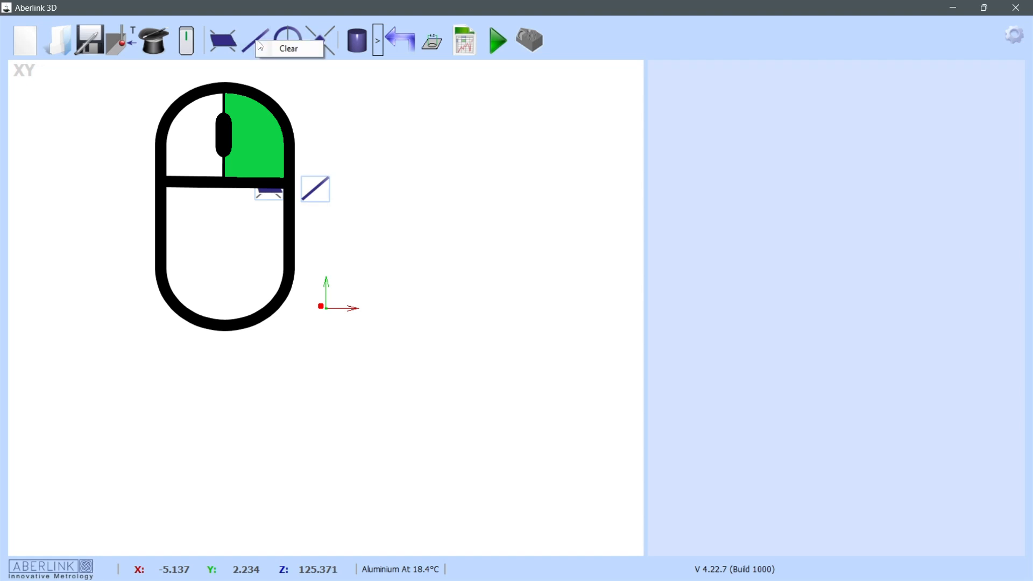
left_click(289, 49)
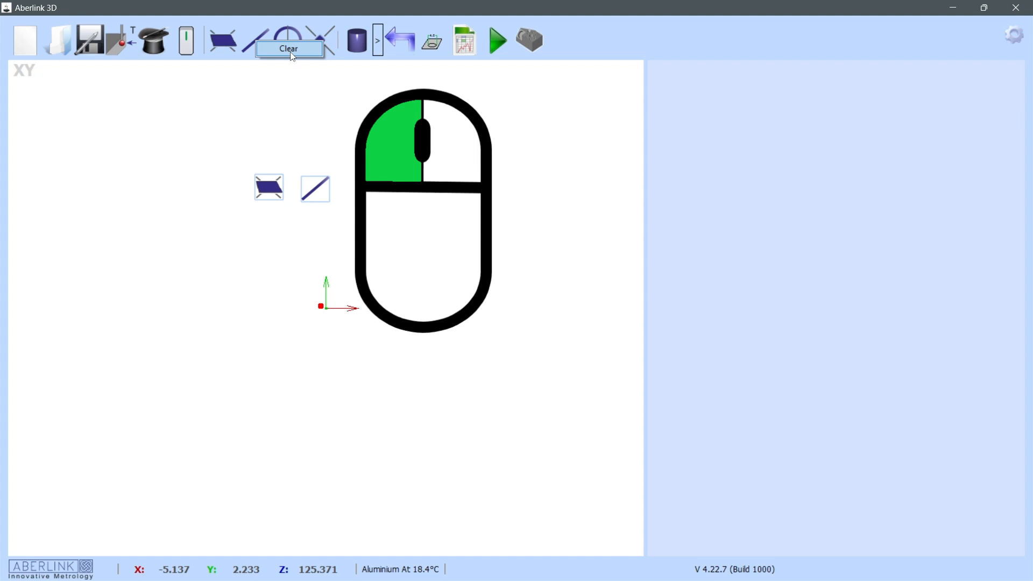
left_click(293, 54)
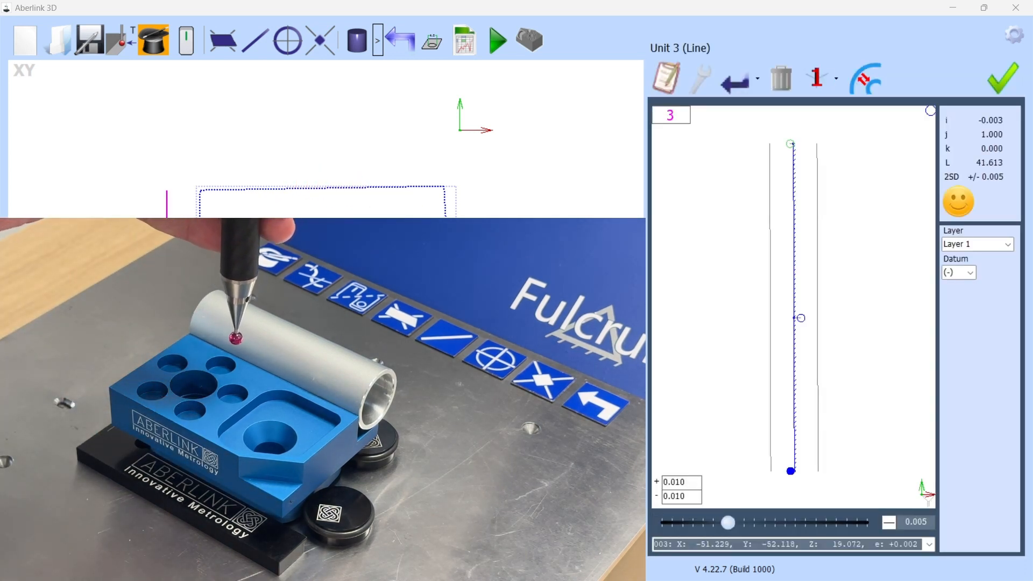
Step: Toggle the probe input mode and accept the measured line, Unit 3
left_click(190, 45)
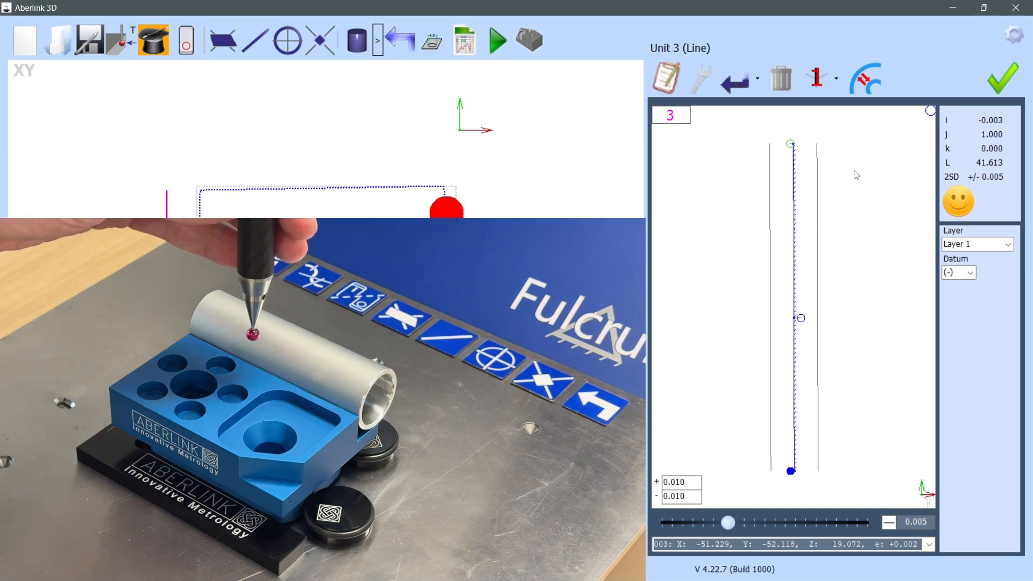
left_click(1003, 82)
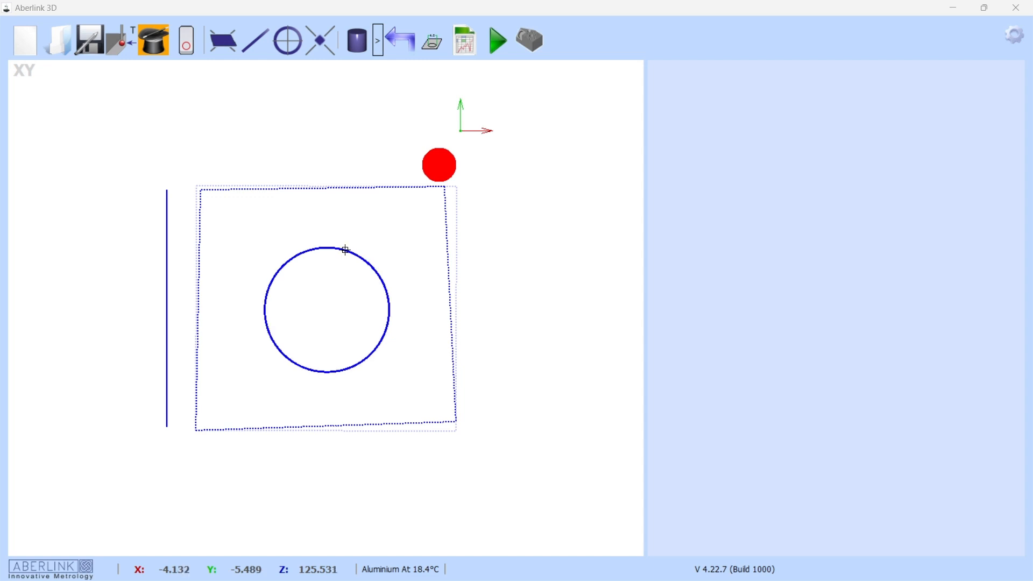
Step: Dimension the measured circle's diameter and place its label outside the plane outline, above and to the right of the circle
double_click(384, 286)
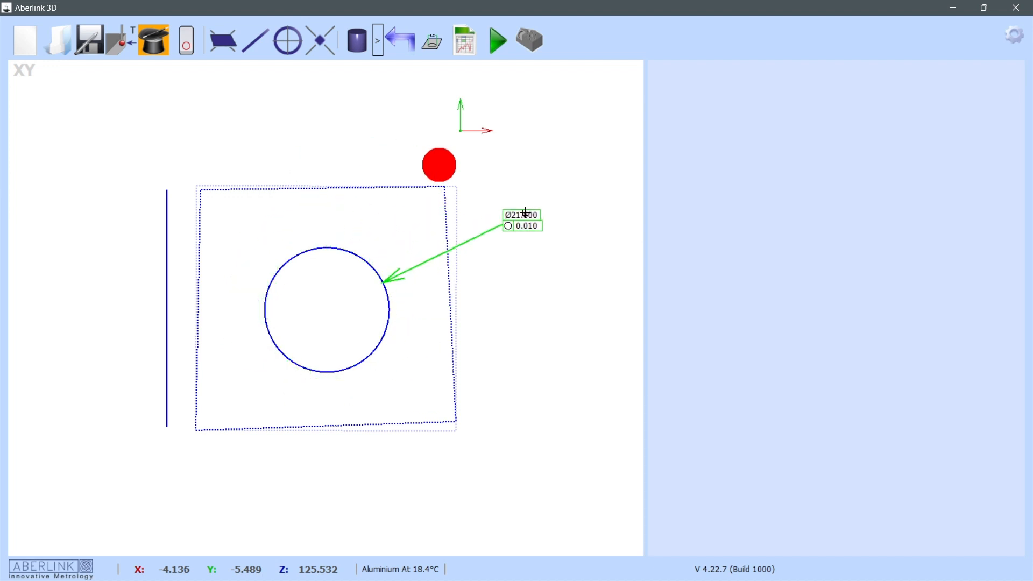
left_click(527, 176)
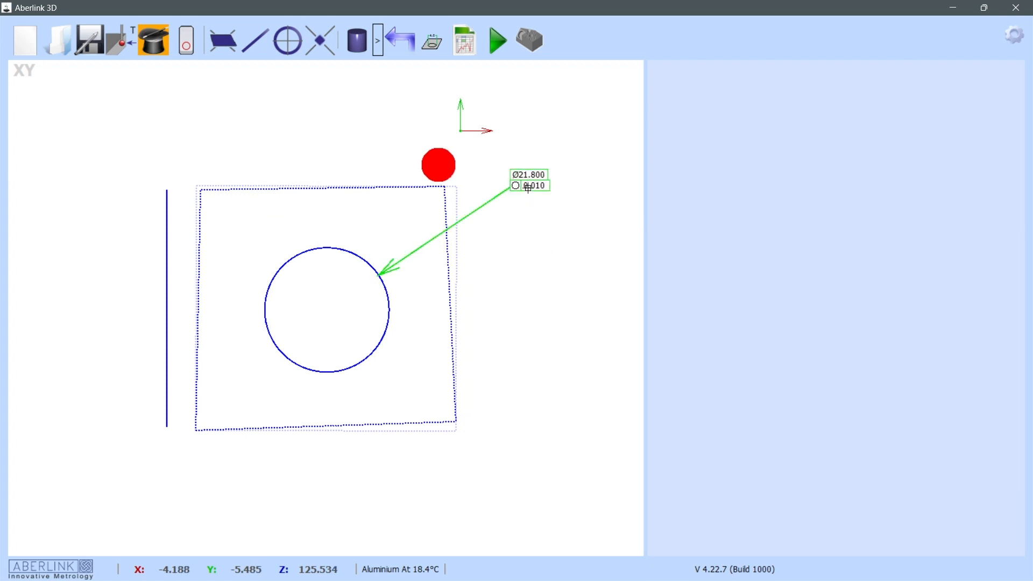
left_click_drag(525, 179, 521, 138)
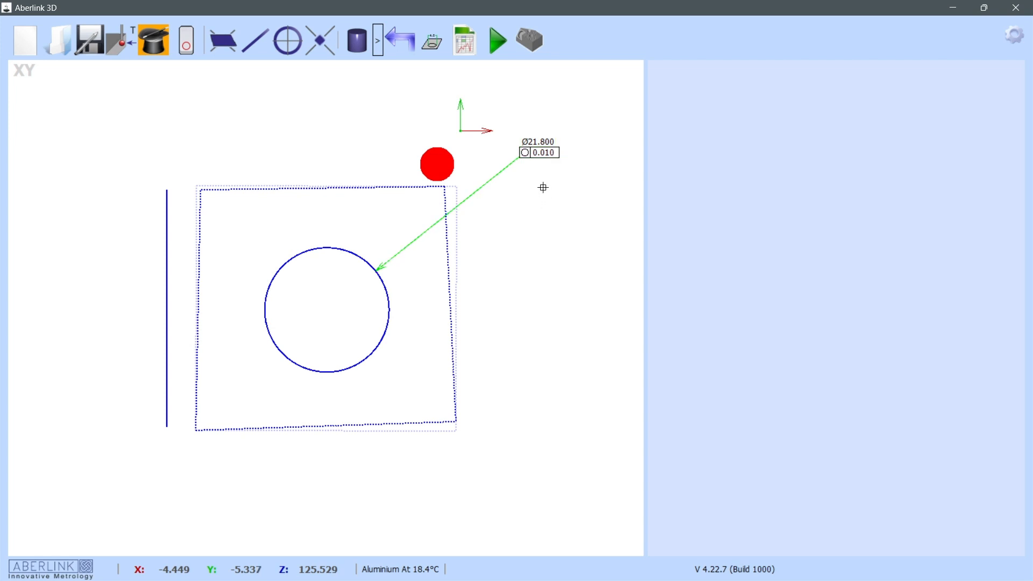
Step: Open the circle diameter dimension's details and set its identifier to "Centre Bore Ø"
right_click(529, 147)
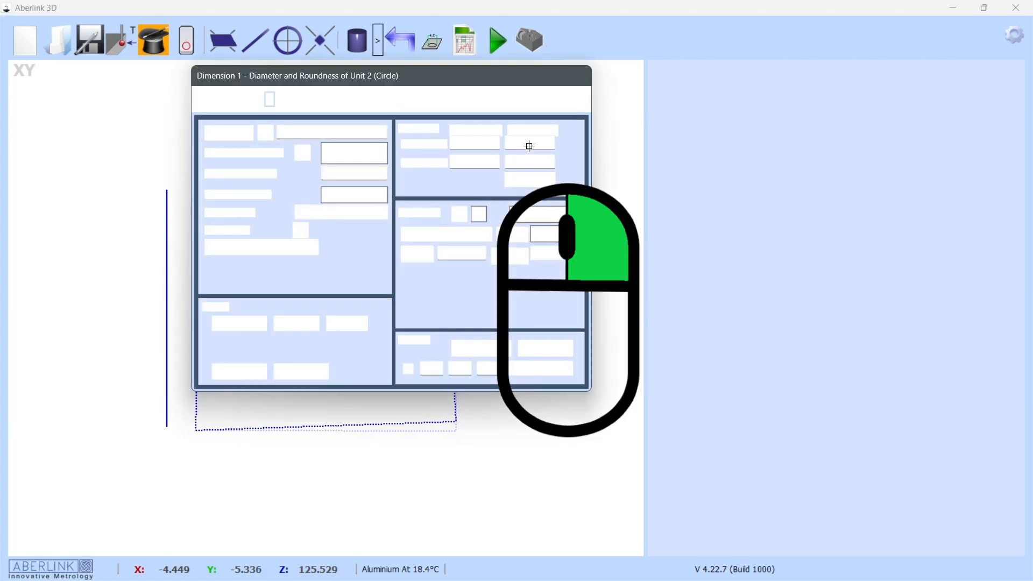
left_click_drag(387, 85, 413, 108)
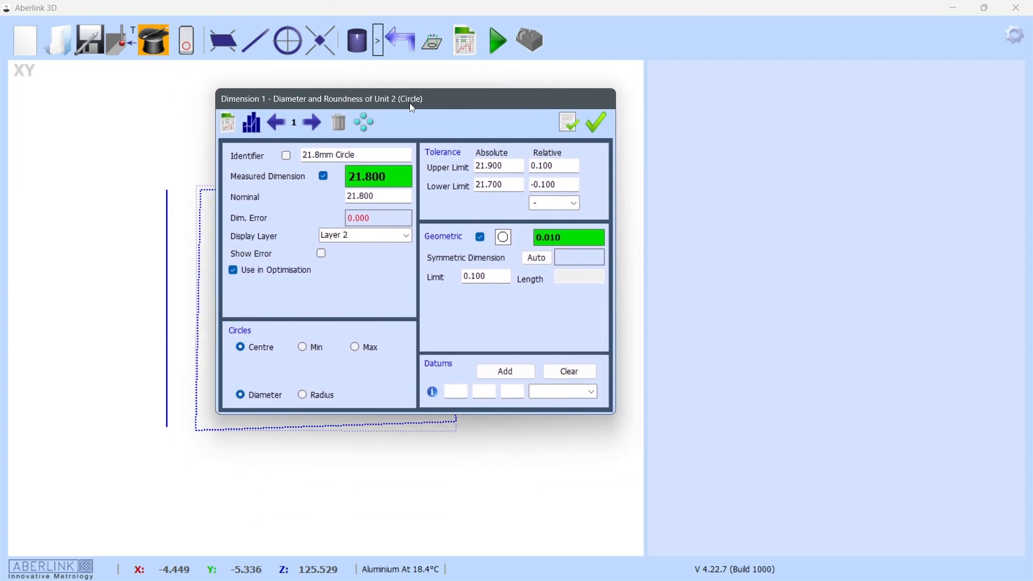
left_click_drag(369, 153, 302, 145)
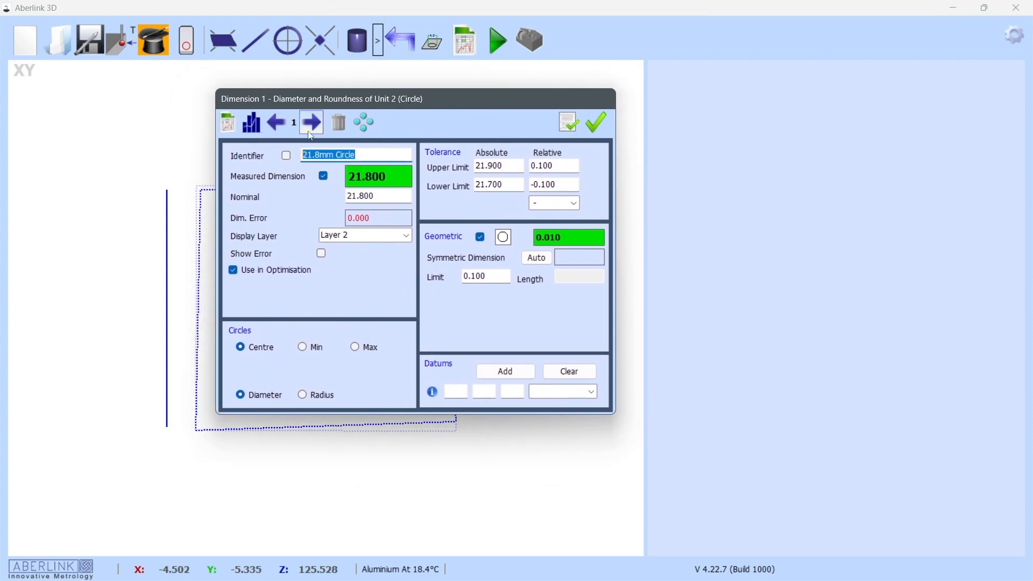
key("BackSpace")
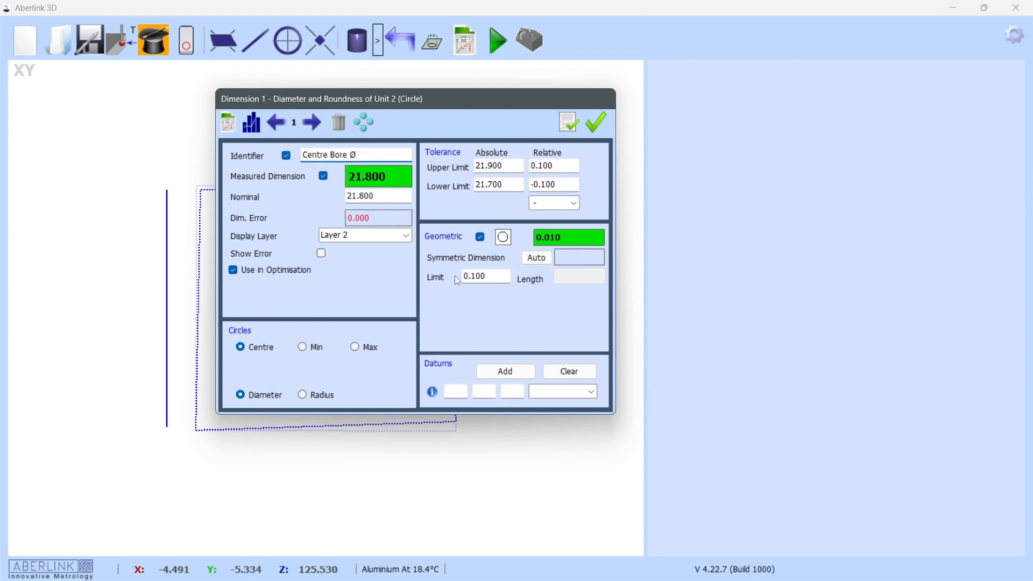
Step: Examine the circle dimension's nominal, its absolute and relative tolerance limits, and the available tolerance classes
left_click(377, 196)
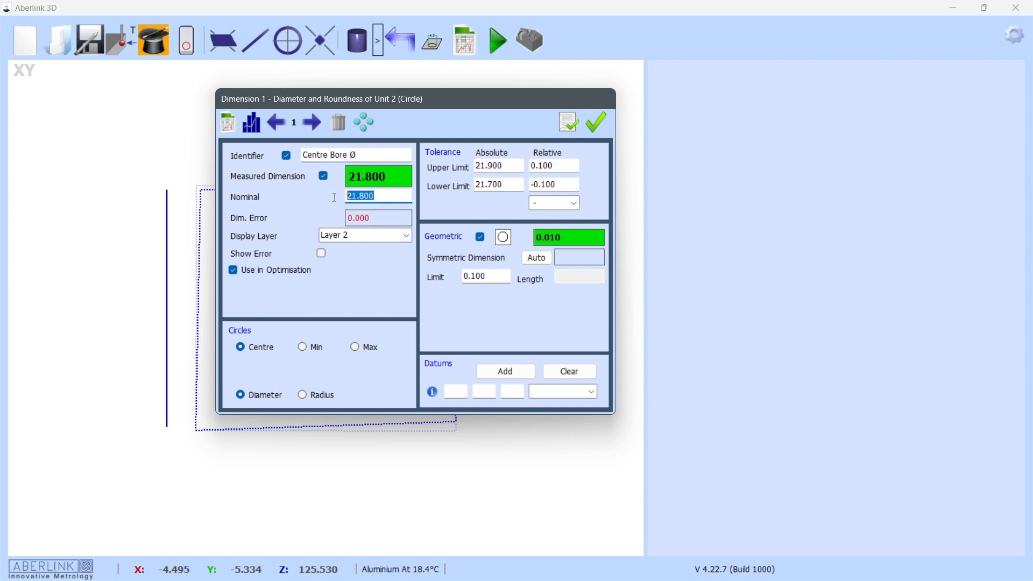
left_click(570, 170)
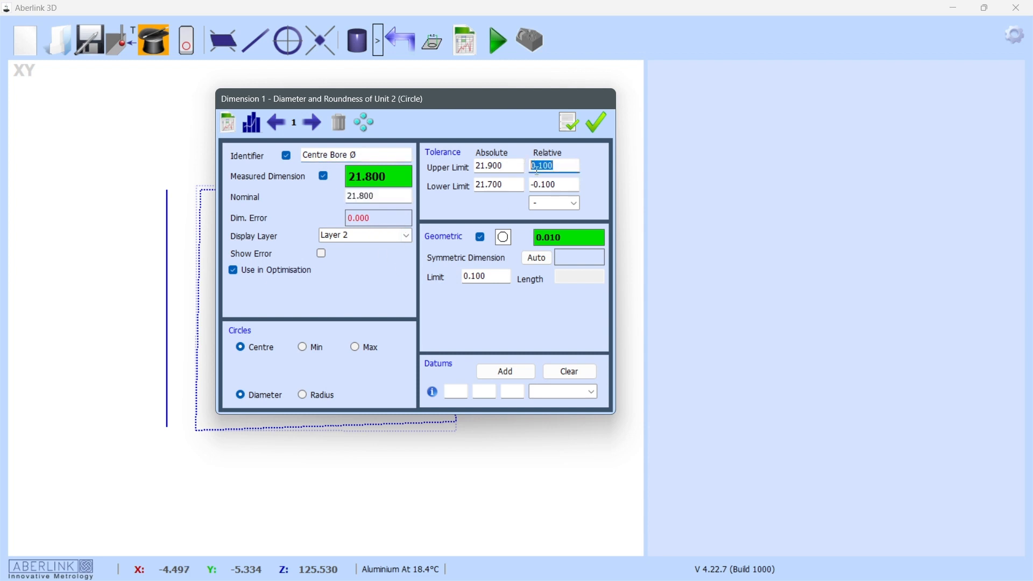
left_click_drag(559, 185, 460, 187)
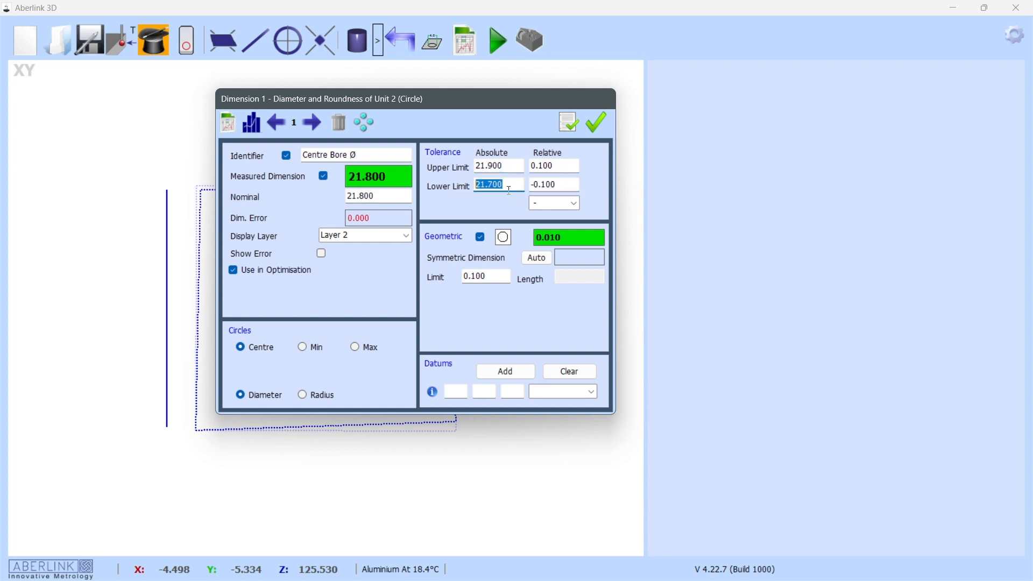
left_click(576, 203)
scroll(575, 262, "down", 5)
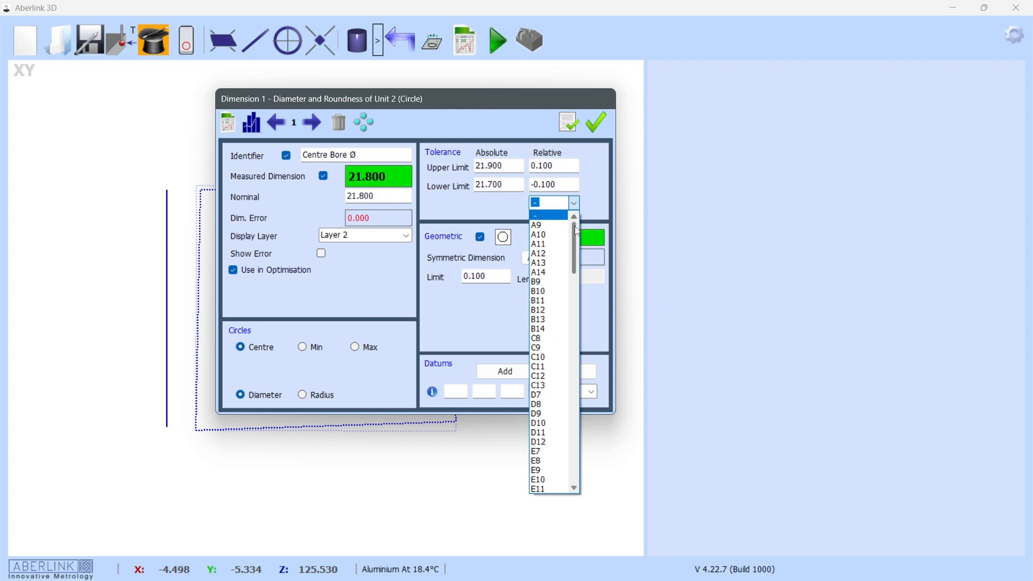
left_click_drag(576, 262, 586, 196)
left_click(596, 192)
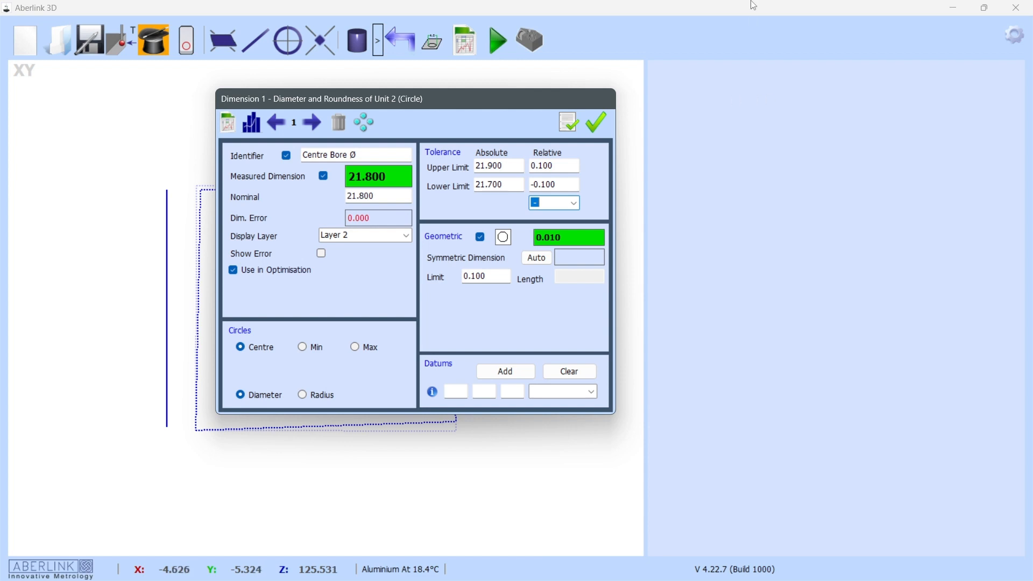
Step: Check the roundness limit, accept the circle dimension's settings and reposition its label beside the plane outline
left_click_drag(431, 102, 436, 94)
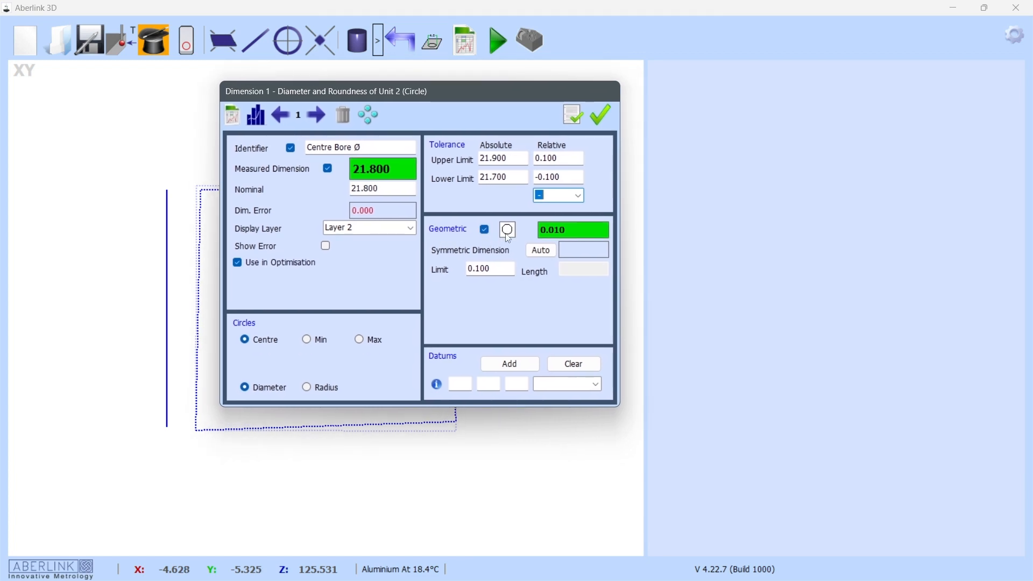
left_click_drag(503, 269, 482, 269)
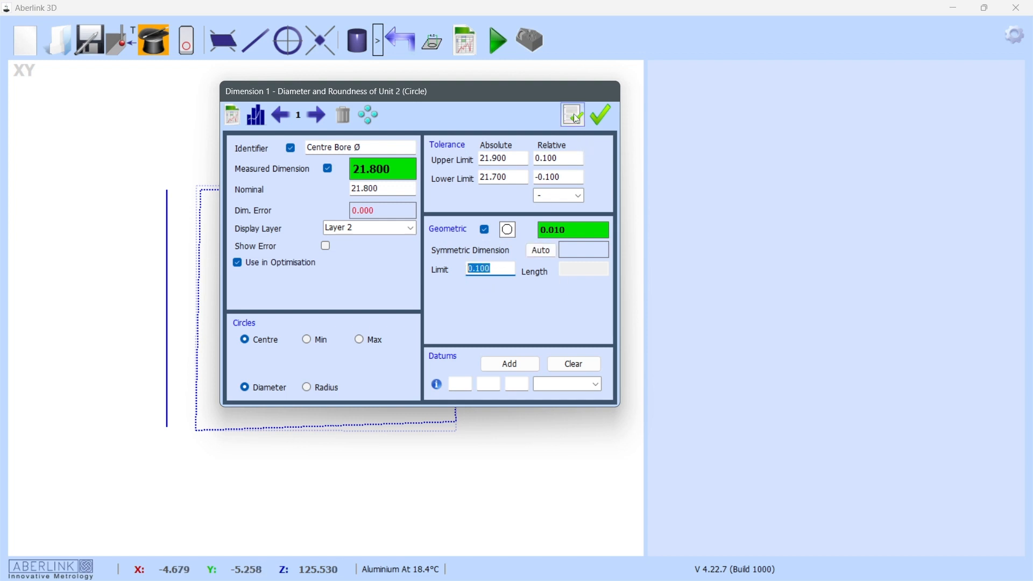
left_click(601, 115)
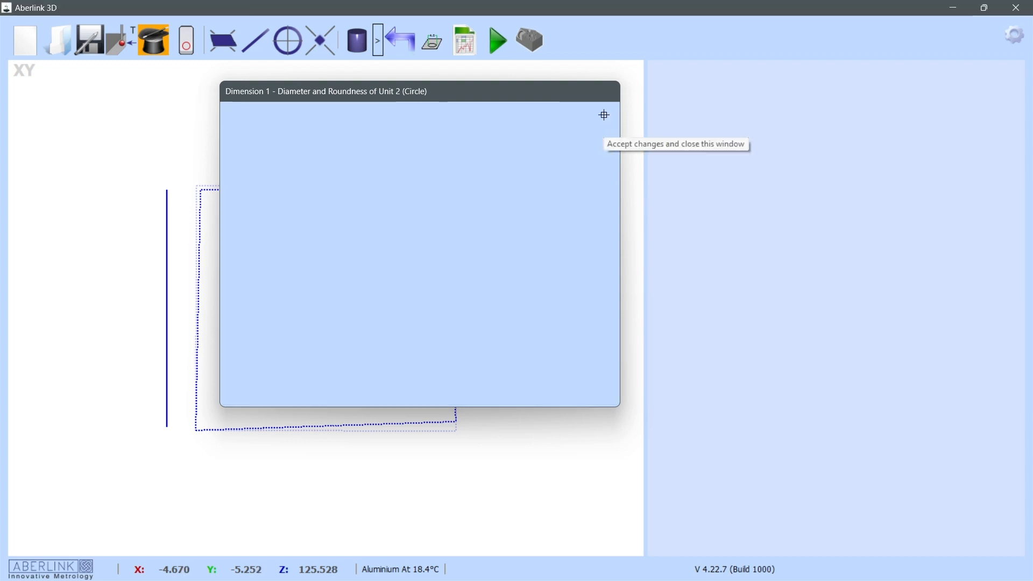
left_click_drag(564, 159, 580, 176)
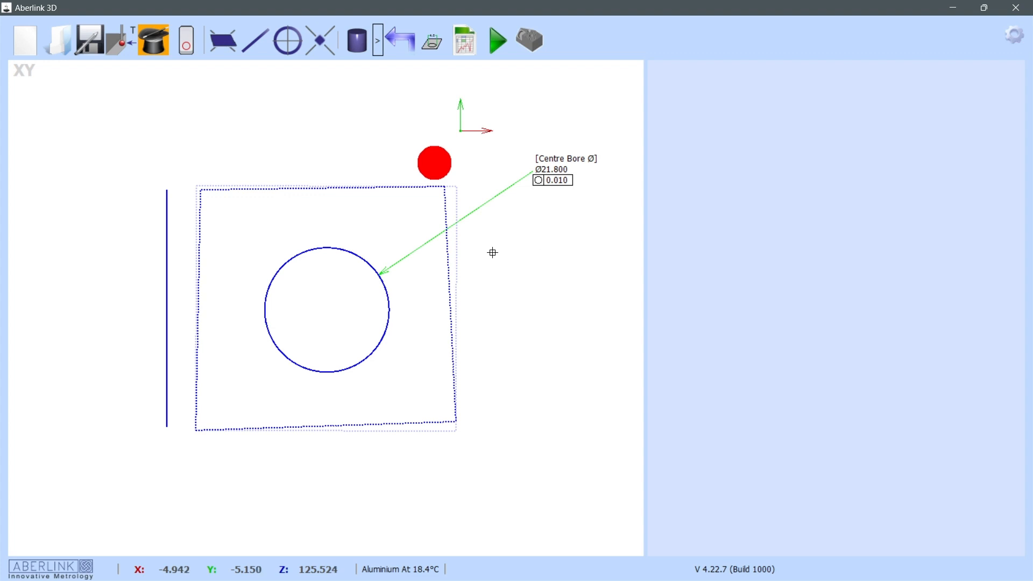
Step: Dimension the distance from the circle's centre to the measured line and place it above the plane outline
left_click(309, 248)
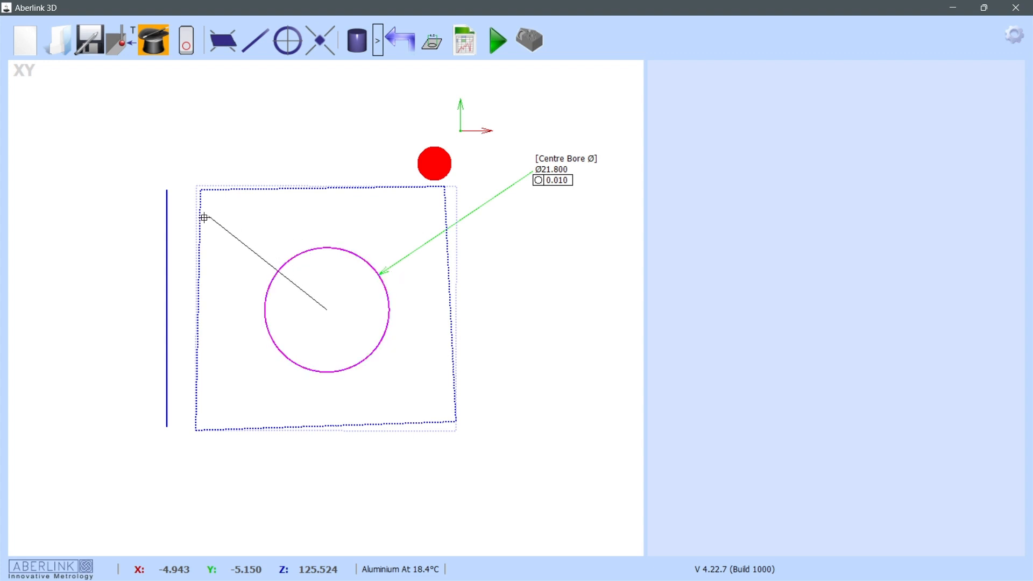
left_click(171, 225)
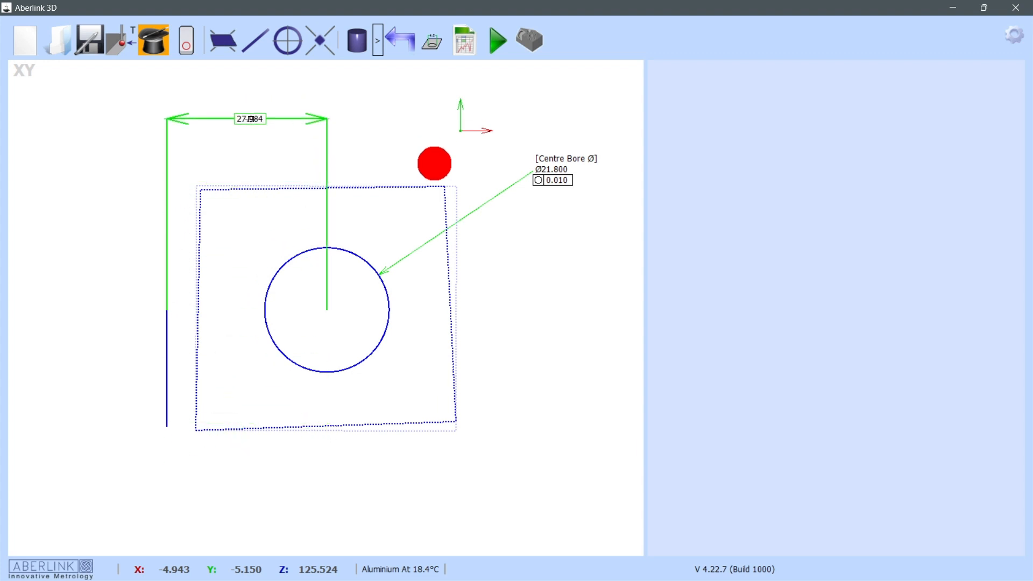
left_click(249, 141)
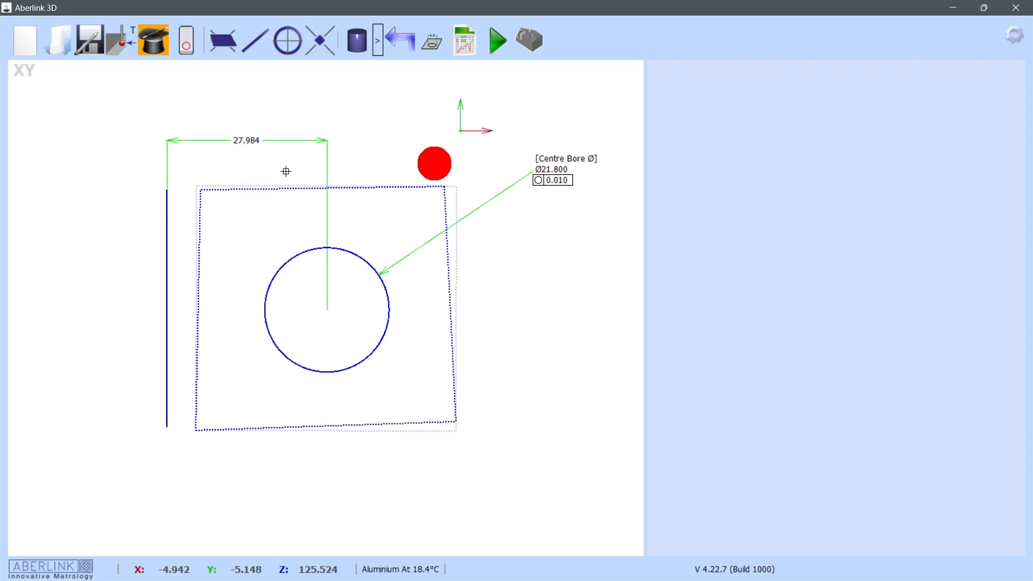
Step: Open the details of the circle-to-line distance dimension and set its identifier to "Dist to side face"
left_click(253, 152)
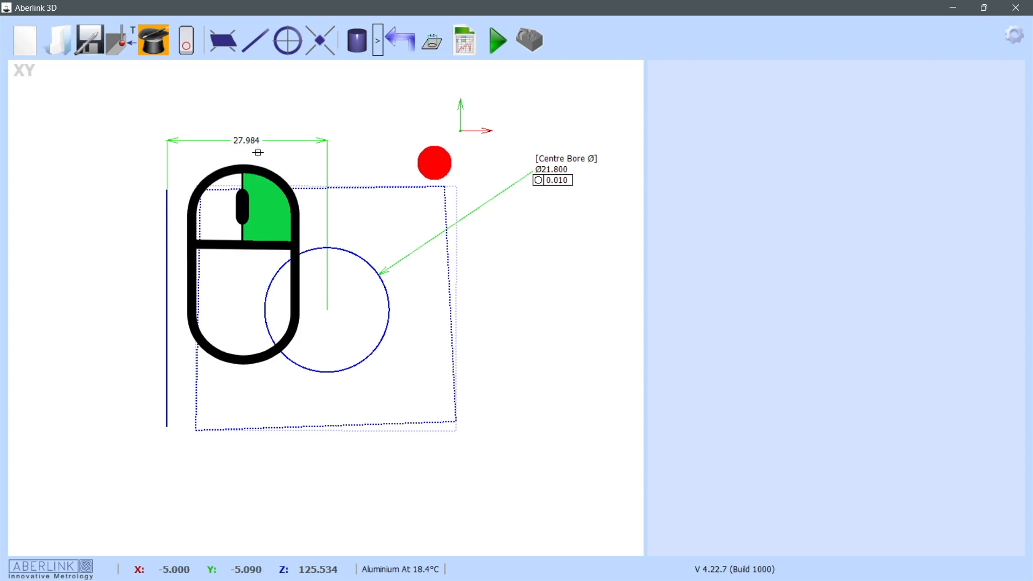
right_click(255, 141)
mouse_move(424, 94)
left_mouse_down()
mouse_move(414, 96)
mouse_move(428, 104)
left_mouse_up()
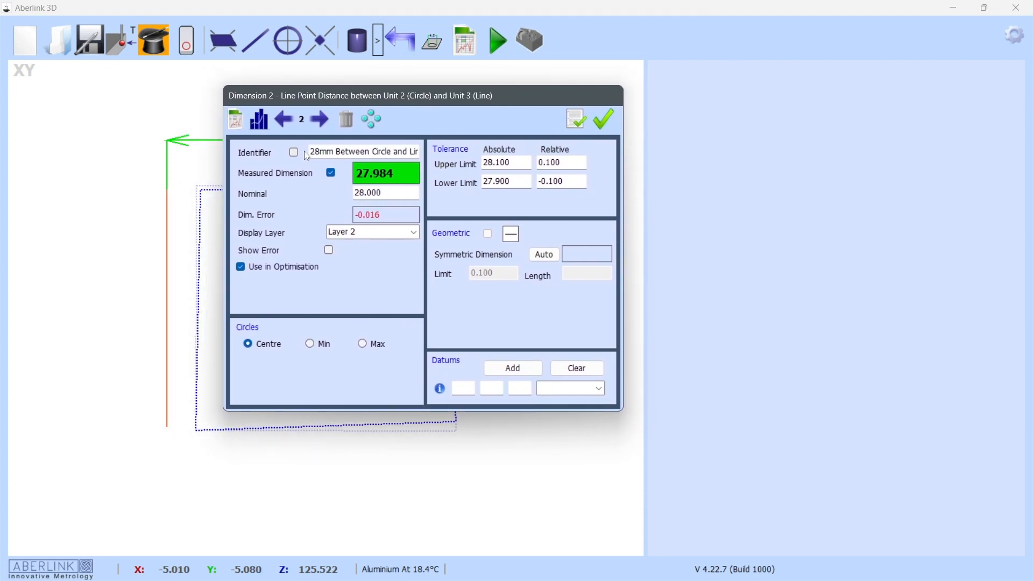
left_click_drag(311, 151, 477, 160)
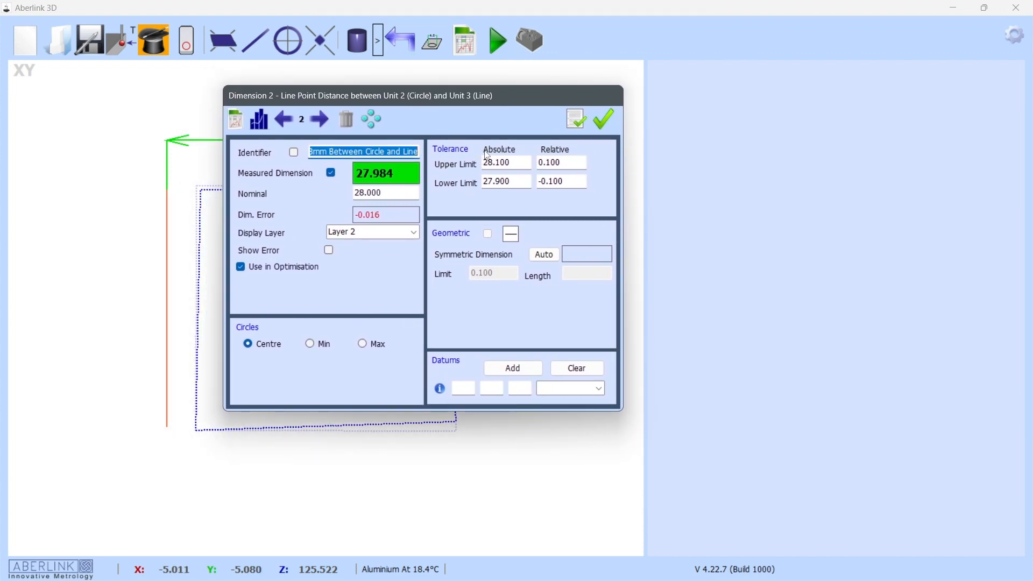
key("BackSpace")
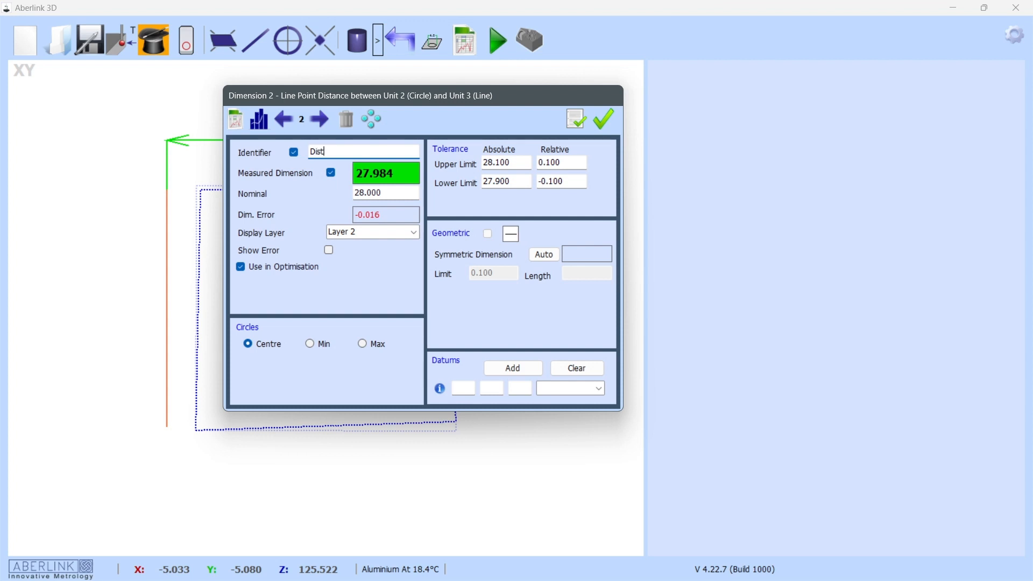
type("Dist to side face")
key("Tab")
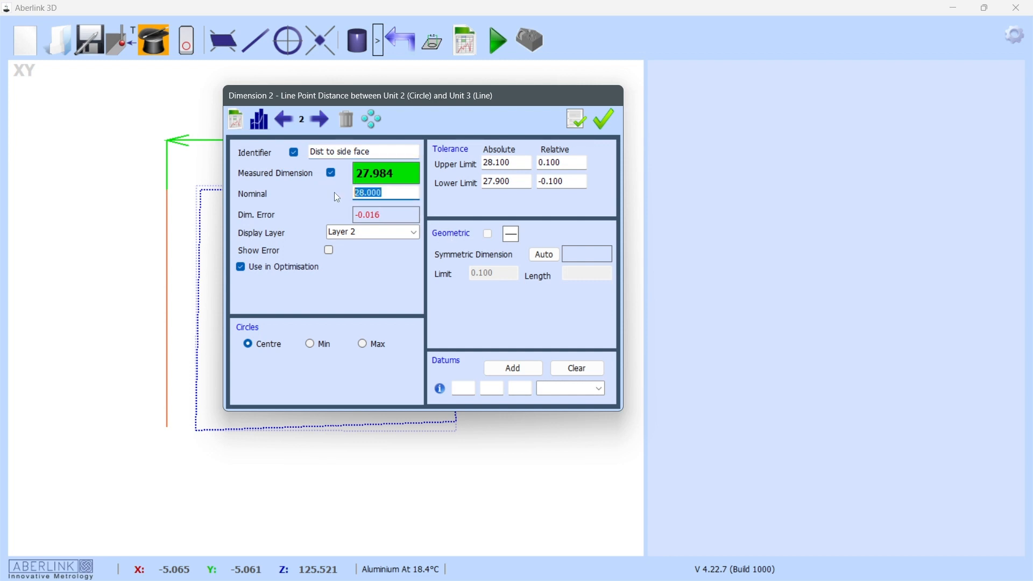
Step: Set the distance's nominal to 28.5 and its relative upper and lower tolerance limits to 0, and accept the settings
type("28.5")
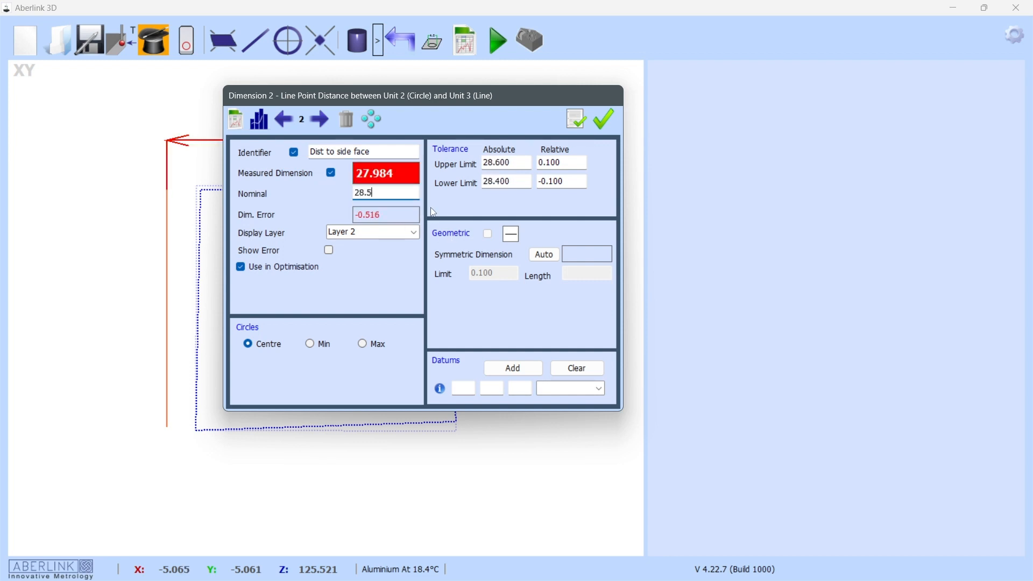
left_click_drag(565, 165, 547, 163)
type("0")
left_click_drag(578, 181, 554, 180)
type("0")
left_click(604, 126)
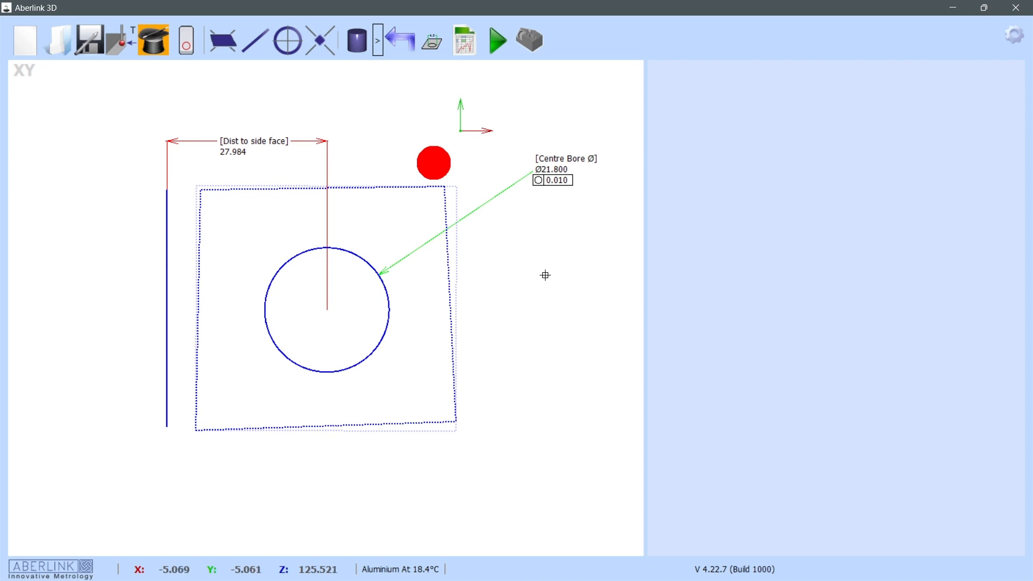
left_click_drag(534, 185, 510, 202)
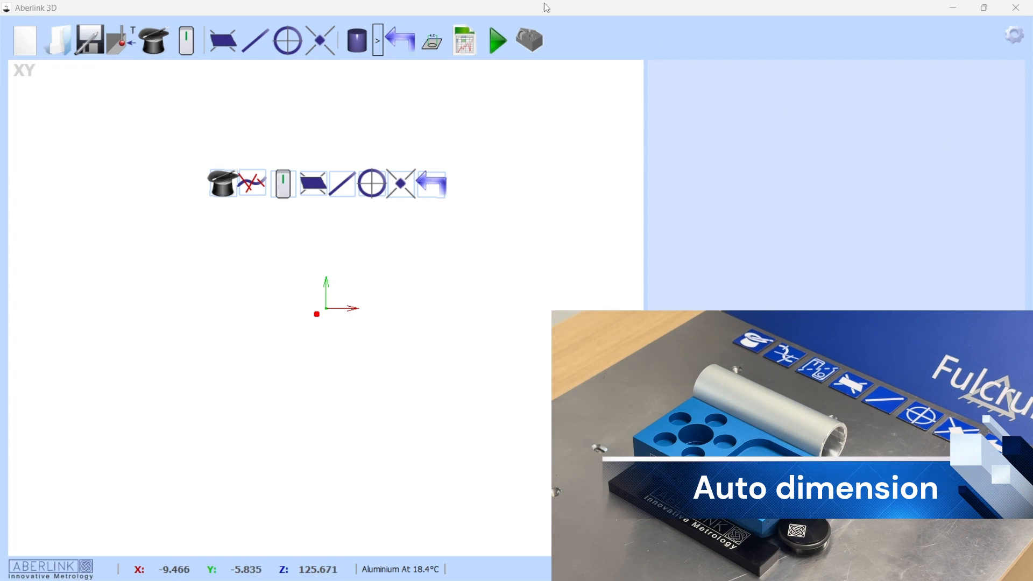
Step: Turn on automatic dimensioning and switch the probe from touch to scanning mode
left_click(441, 44)
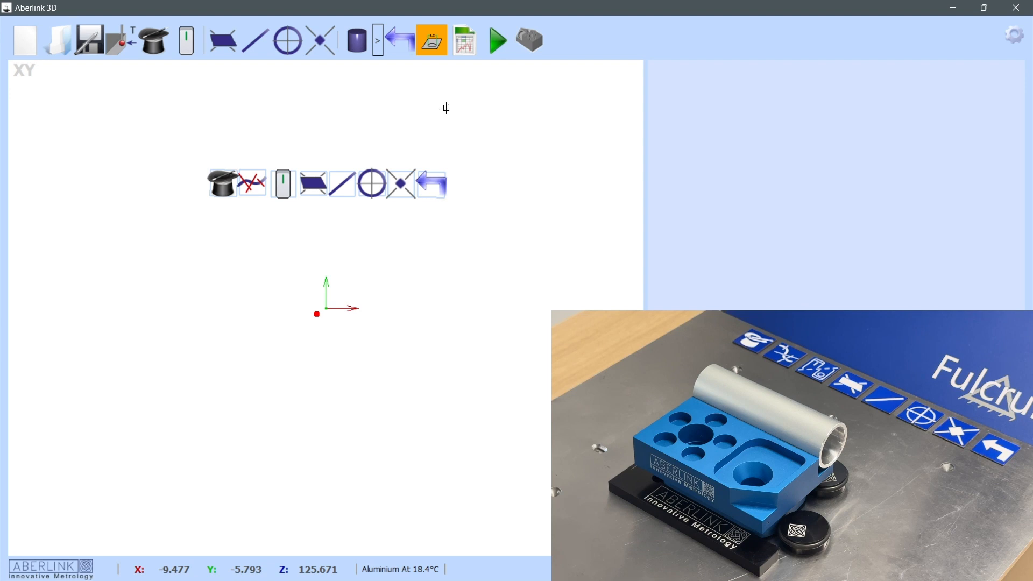
left_click(123, 45)
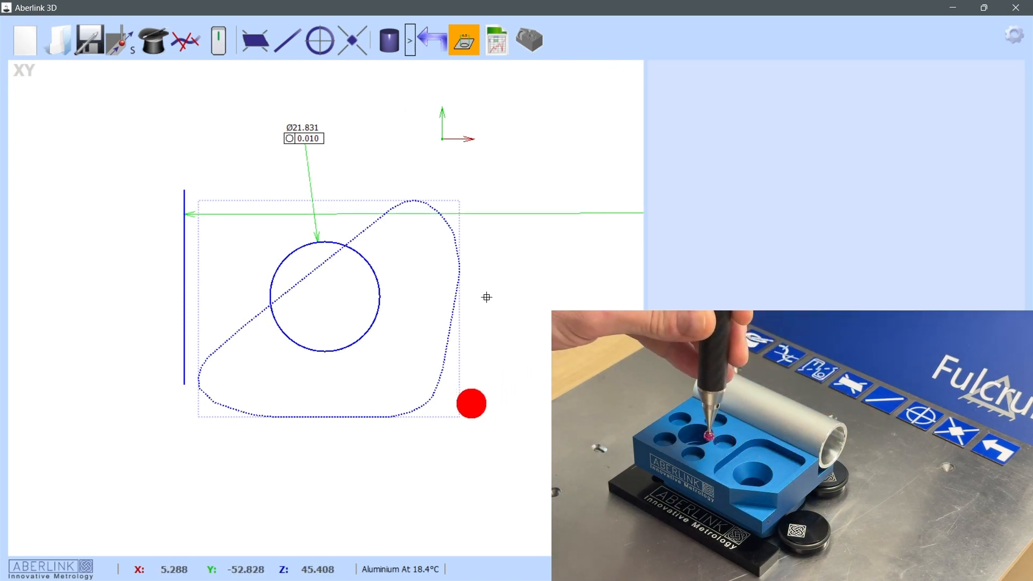
Step: Move the overall distance dimension above the part and the upper corner radius and narrow gap labels outside the pocket outline
scroll(325, 293, "down", 3)
scroll(463, 231, "up", 2)
left_click_drag(492, 264, 299, 142)
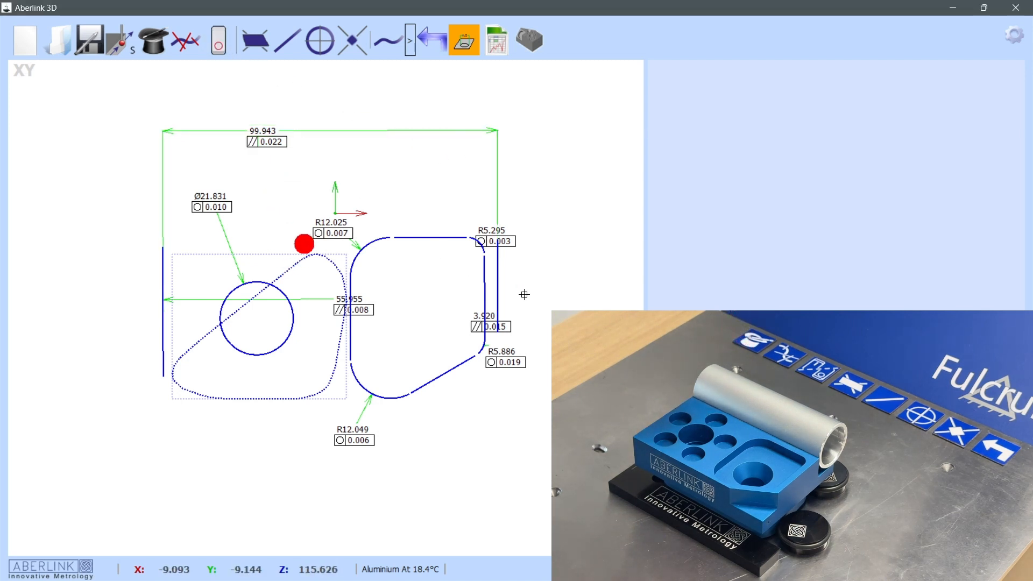
left_click_drag(358, 236, 333, 214)
mouse_move(493, 230)
left_mouse_down()
mouse_move(498, 206)
mouse_move(532, 188)
left_mouse_up()
left_click_drag(475, 323, 549, 295)
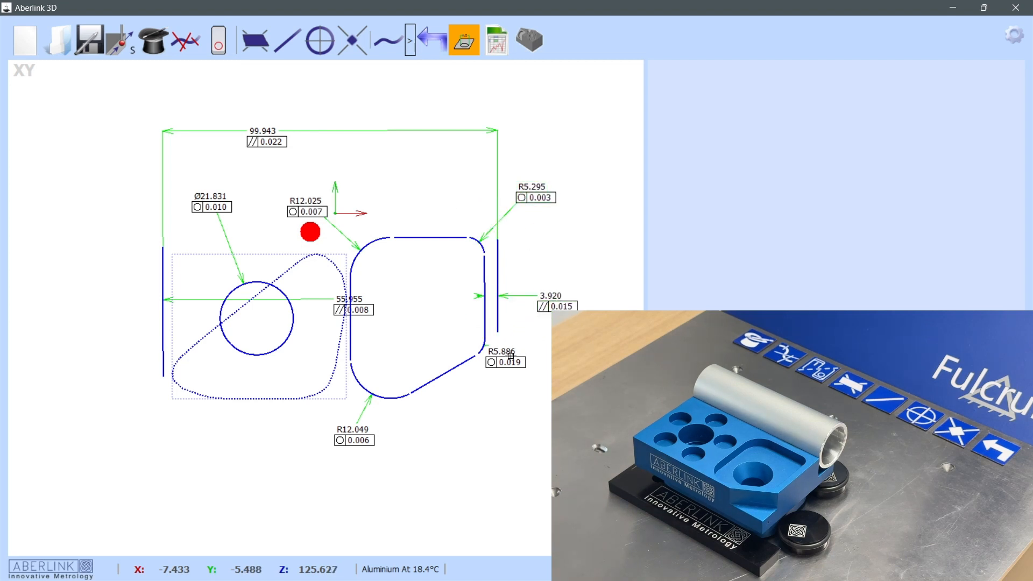
Step: Move the two lower corner radius labels clear of the pocket and place the side-line-to-pocket distance below the plane outline
left_click_drag(504, 357, 542, 398)
left_click_drag(361, 440, 378, 476)
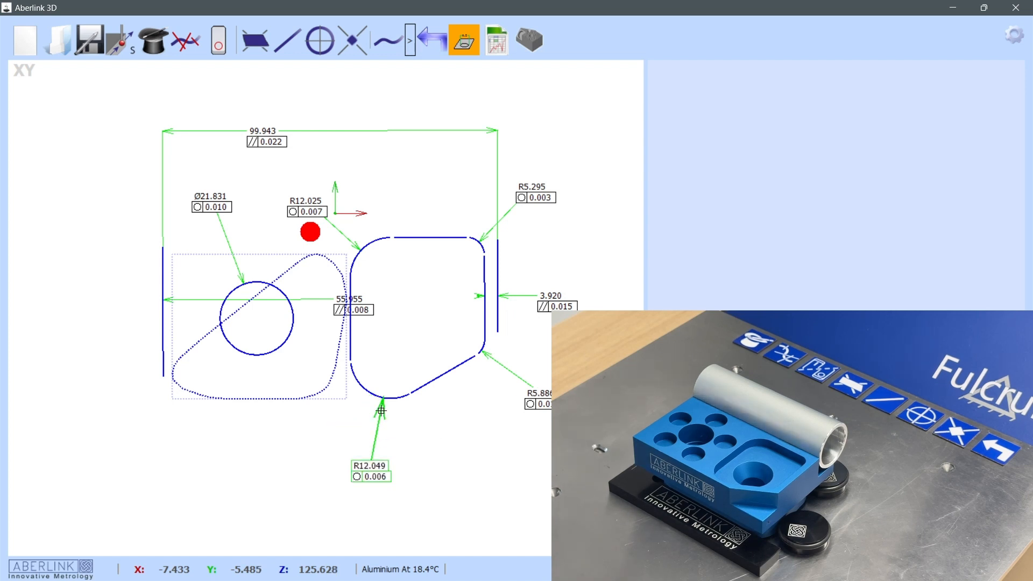
left_click_drag(360, 311, 269, 449)
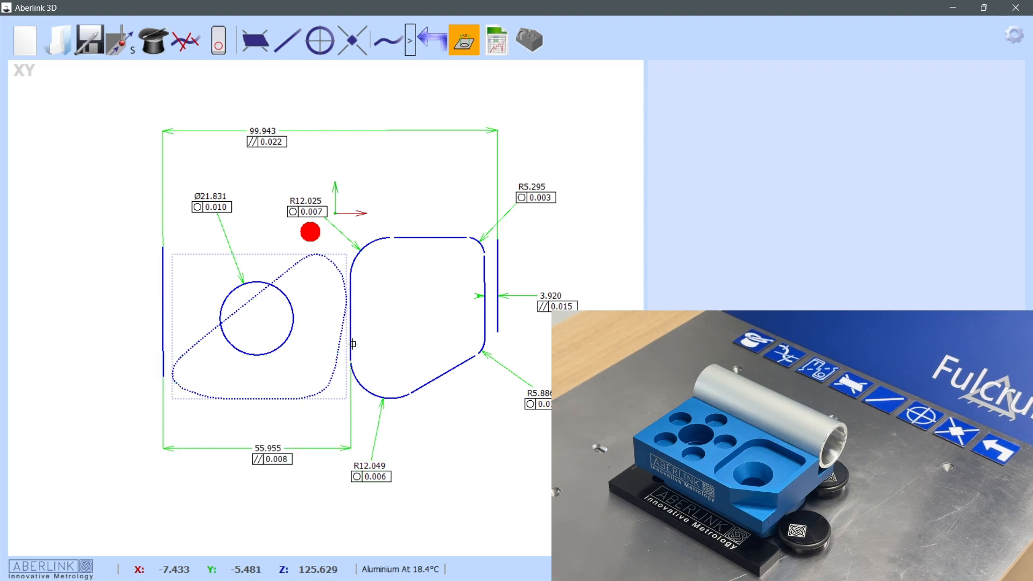
Step: Dimension the angles between the pocket's left and sloping lines and between its upper and right lines
left_click(439, 372)
left_click(482, 276)
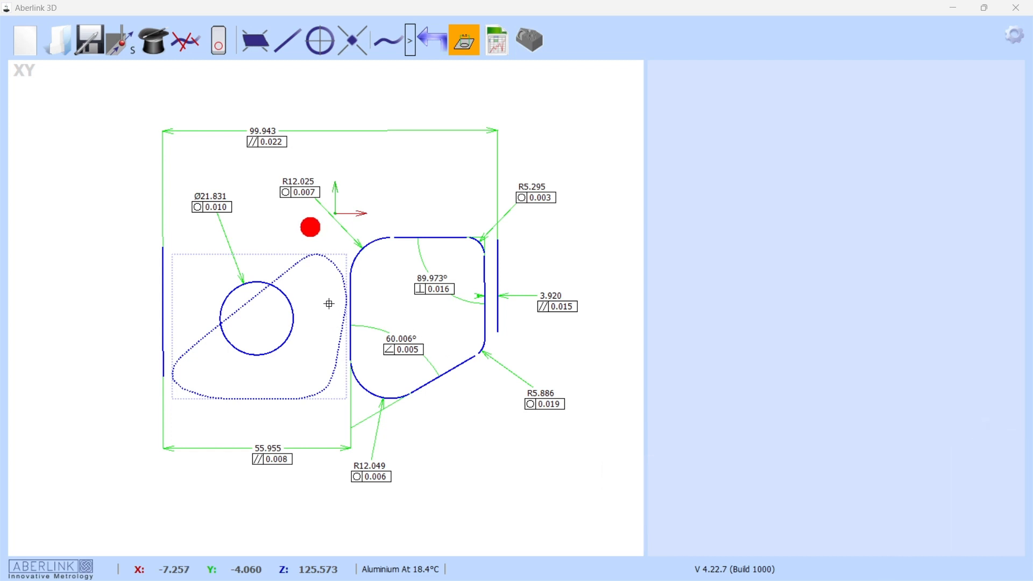
Step: Dimension the circle to the pocket's upper-left arc, aligned to the part's left side line, and place it beside that line
left_click_drag(255, 279, 375, 239)
left_click(374, 240)
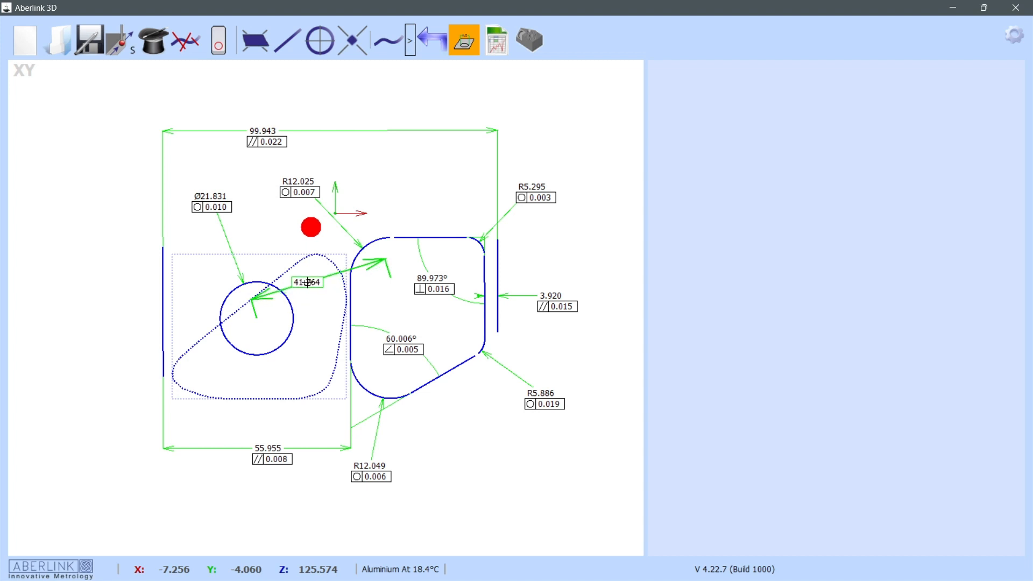
right_click(308, 282)
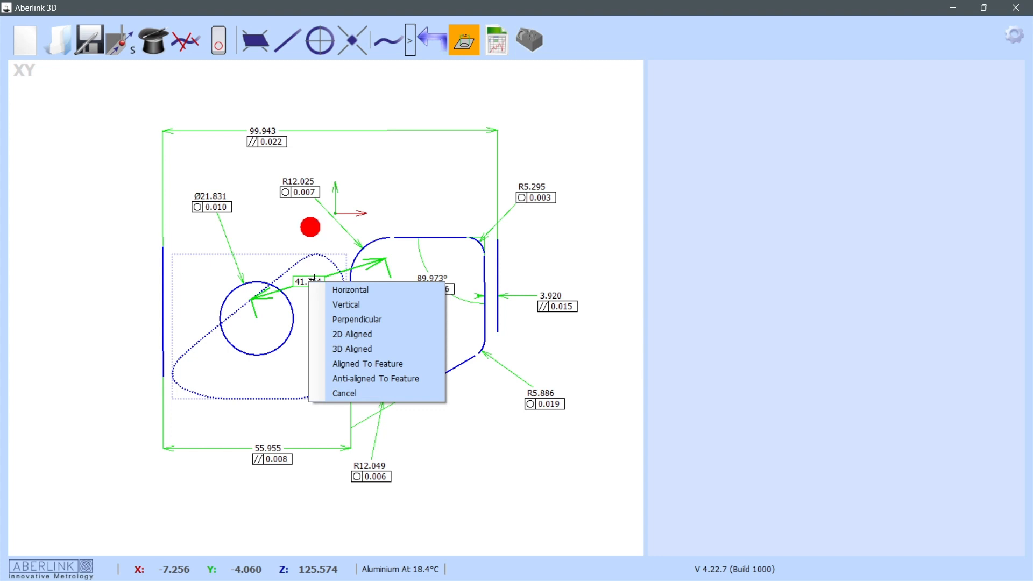
left_click(376, 366)
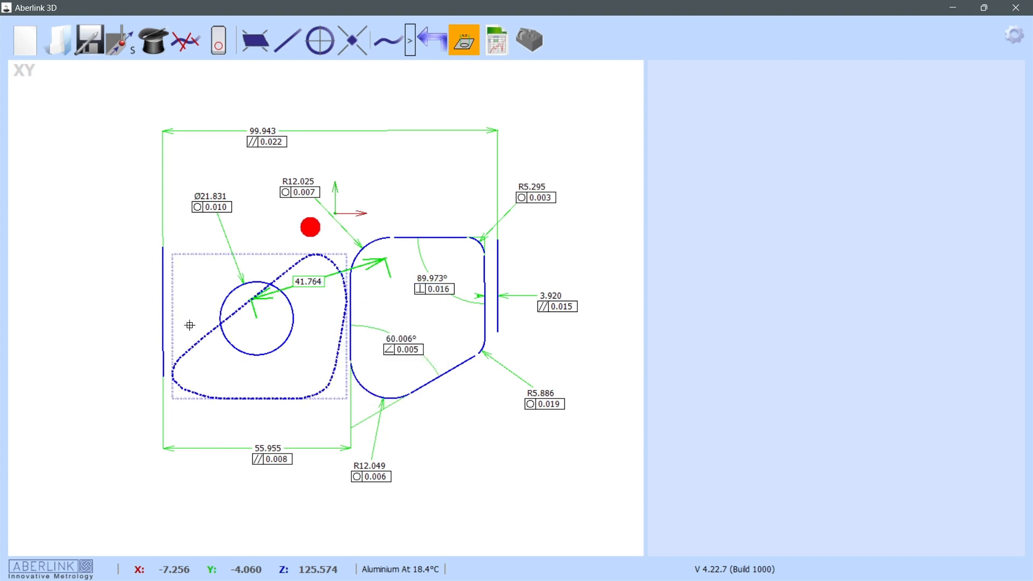
left_click(164, 318)
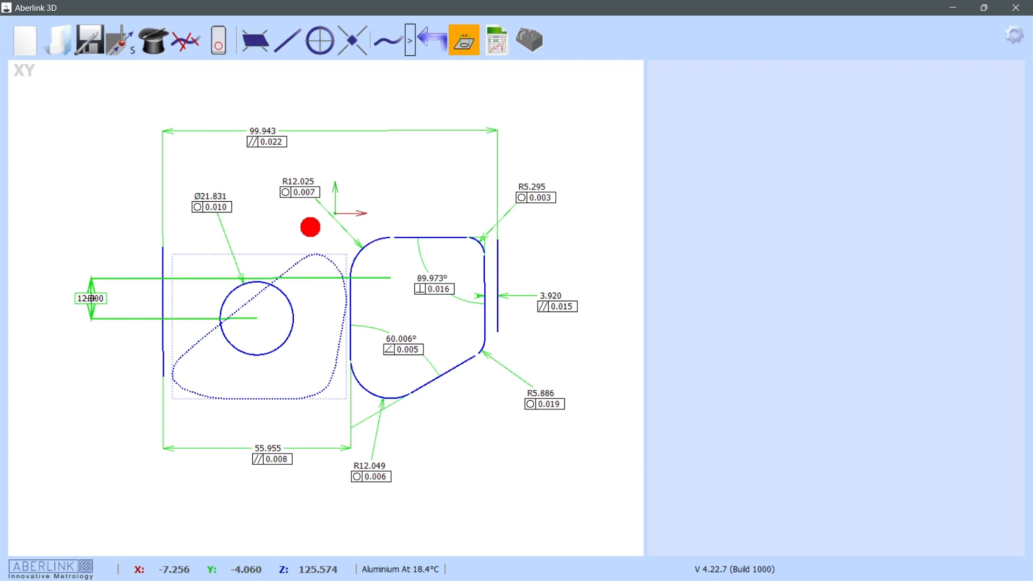
left_click(92, 298)
Step: Dimension the circle to the pocket's upper-left arc again, anti-aligned to the left side line, and place it below the circle
left_click(295, 321)
left_click(358, 249)
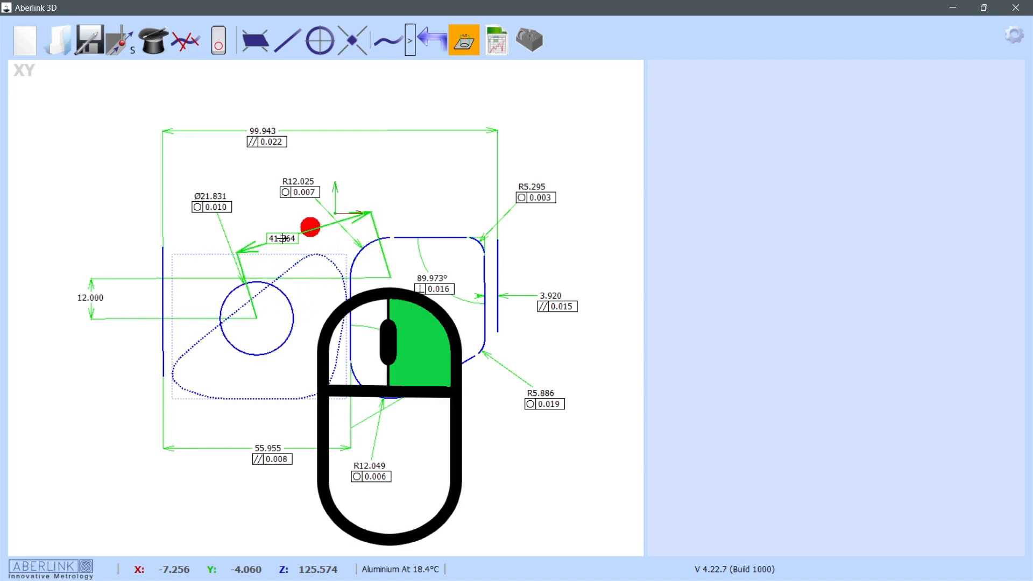
right_click(283, 237)
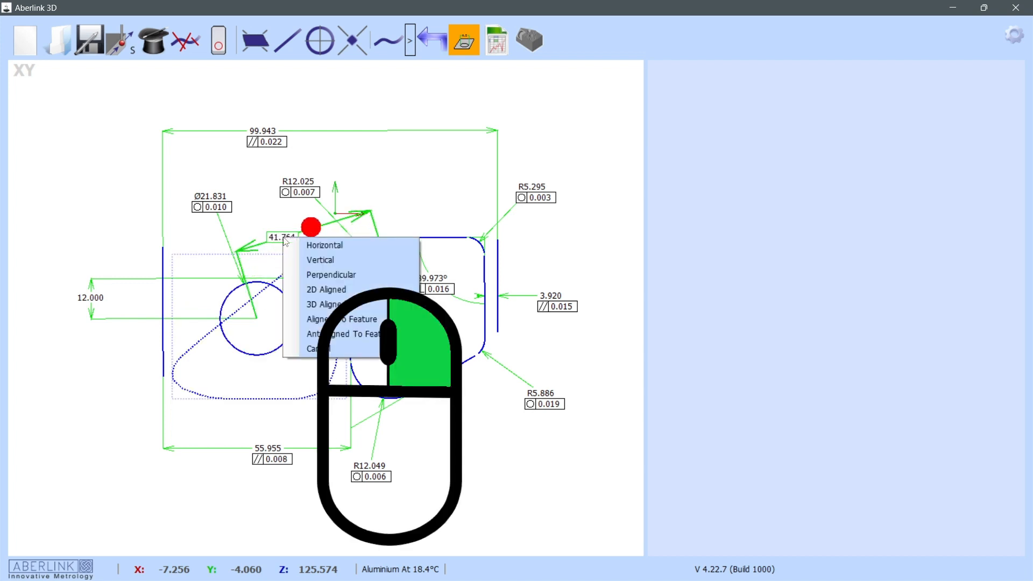
left_click(352, 333)
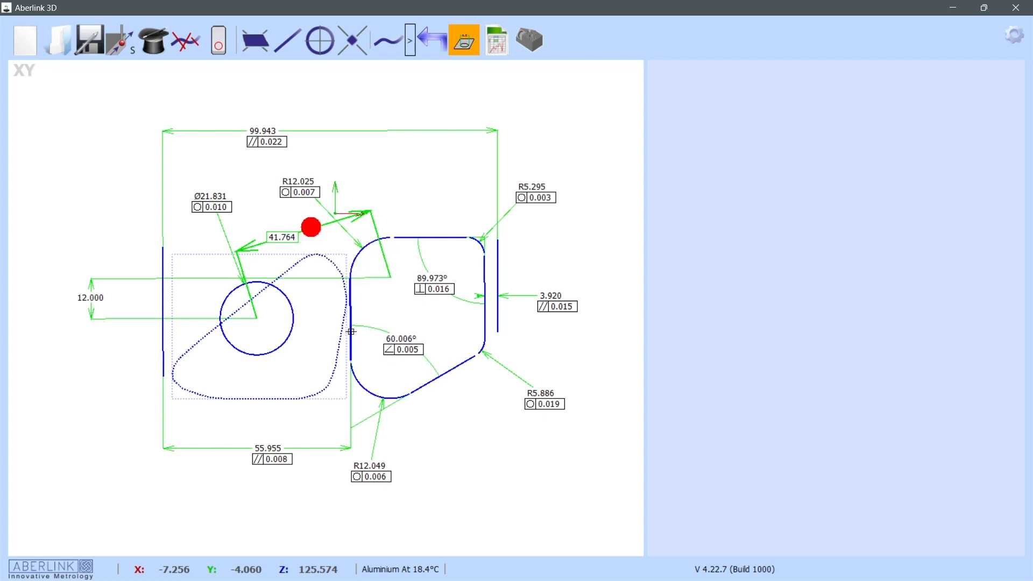
left_click(163, 302)
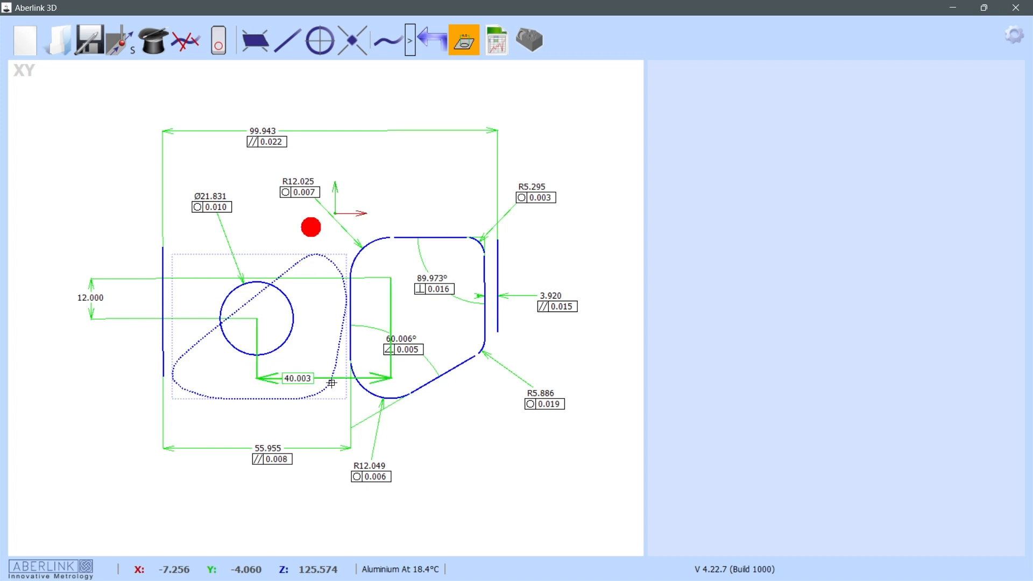
left_click(298, 378)
Step: Move the pocket's lower-right radius label down, add a second radius dimension to that arc and open its dimension type options
left_click_drag(548, 398, 520, 429)
left_click_drag(484, 351, 533, 353)
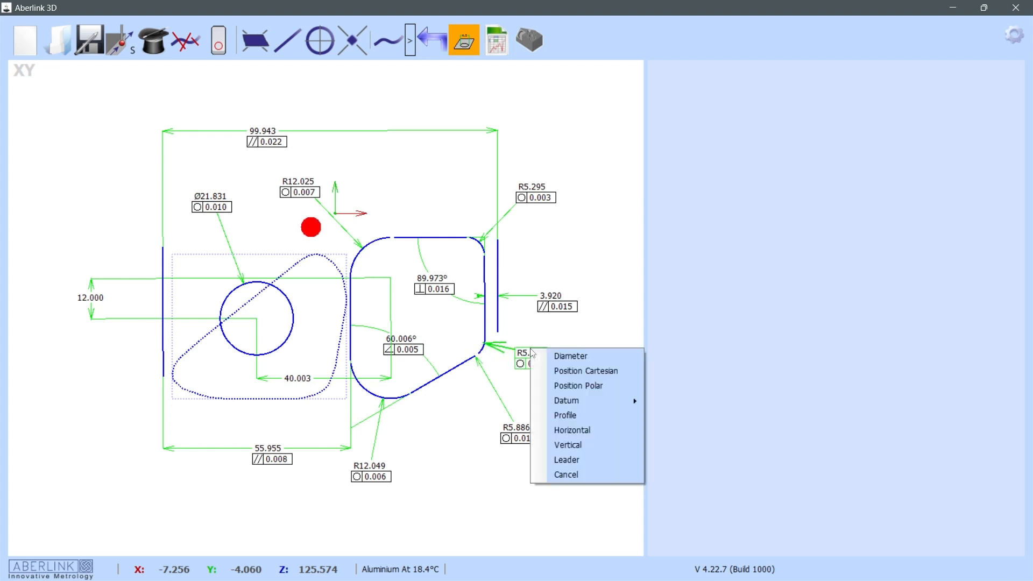